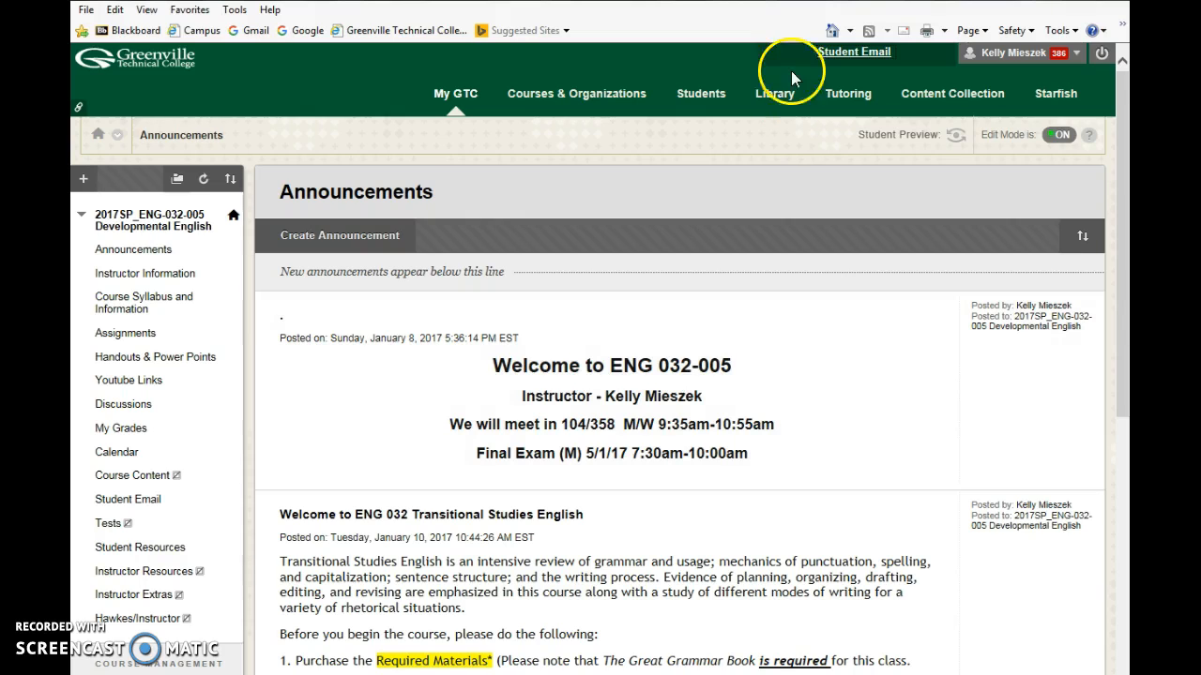
- Go from the student email inbox to Google Docs through the Google apps grid
{"action": "left_click", "coordinate": [846, 54]}
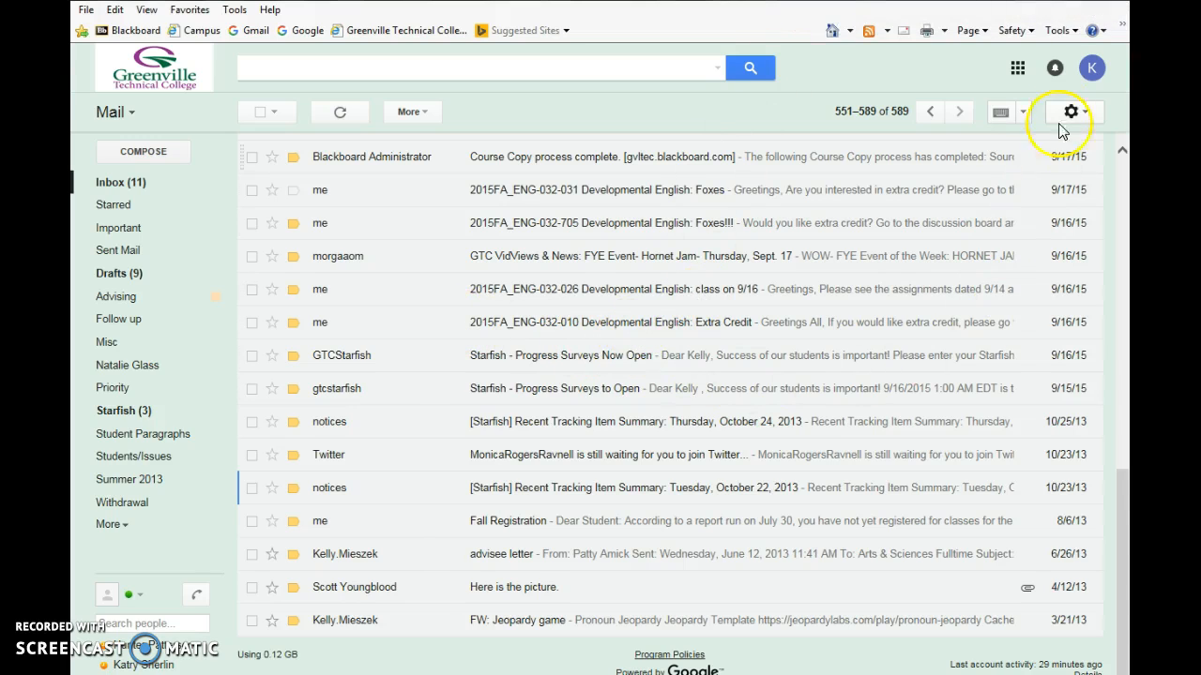
{"action": "left_click", "coordinate": [1018, 69]}
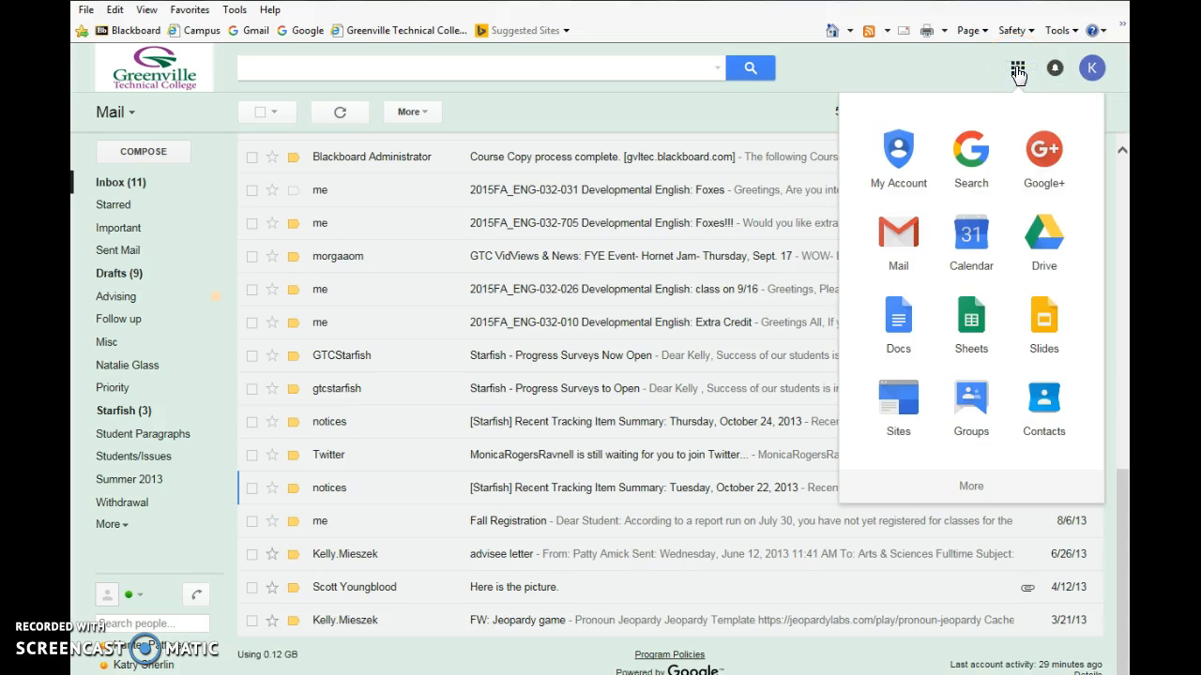
{"action": "left_click", "coordinate": [896, 323]}
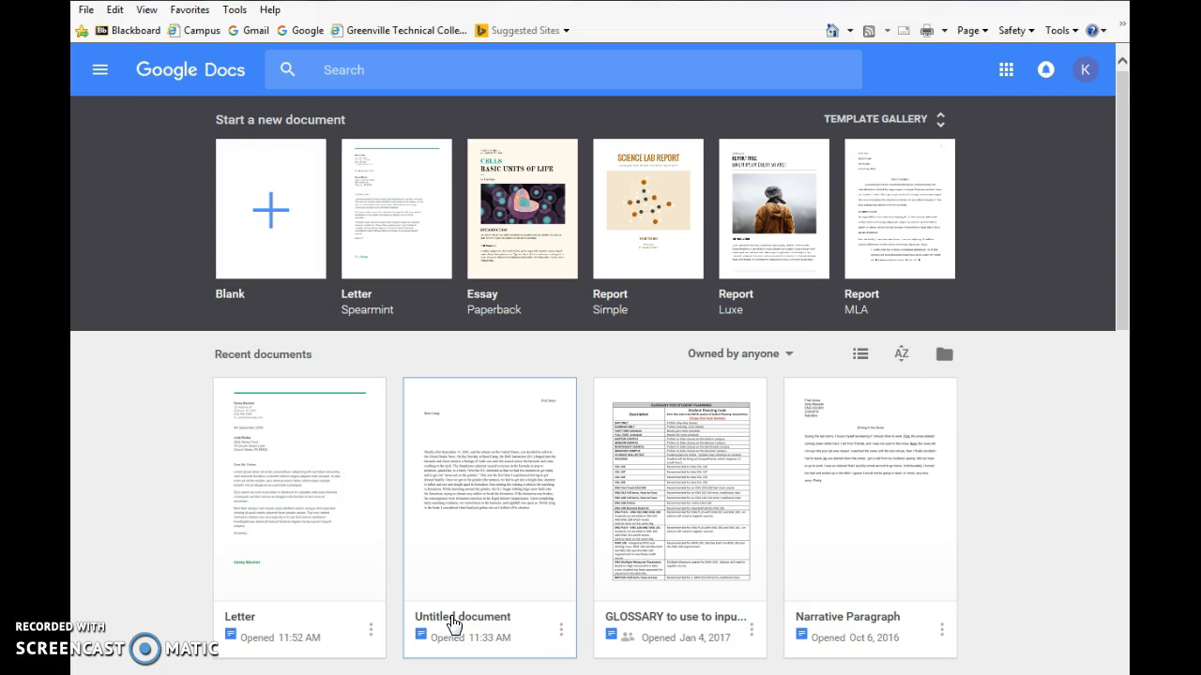
- Create a new Blank document from the Docs home page
{"action": "left_click", "coordinate": [560, 634]}
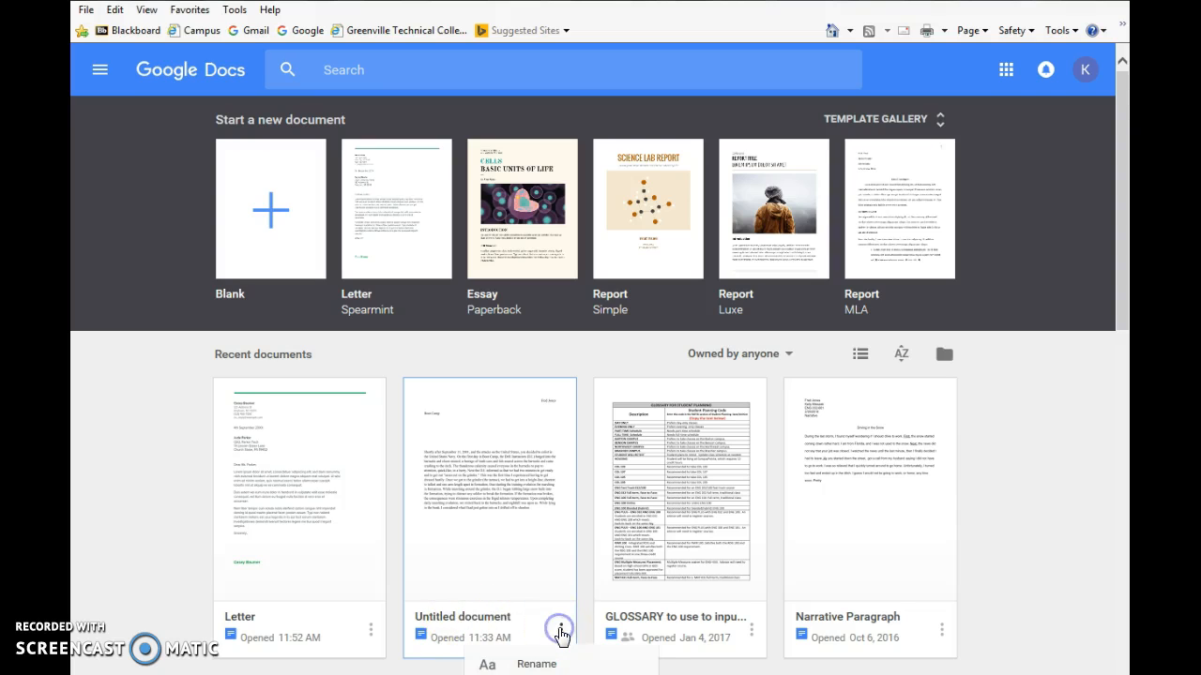
{"action": "scroll", "coordinate": [557, 638], "scroll_direction": "down", "scroll_amount": 1}
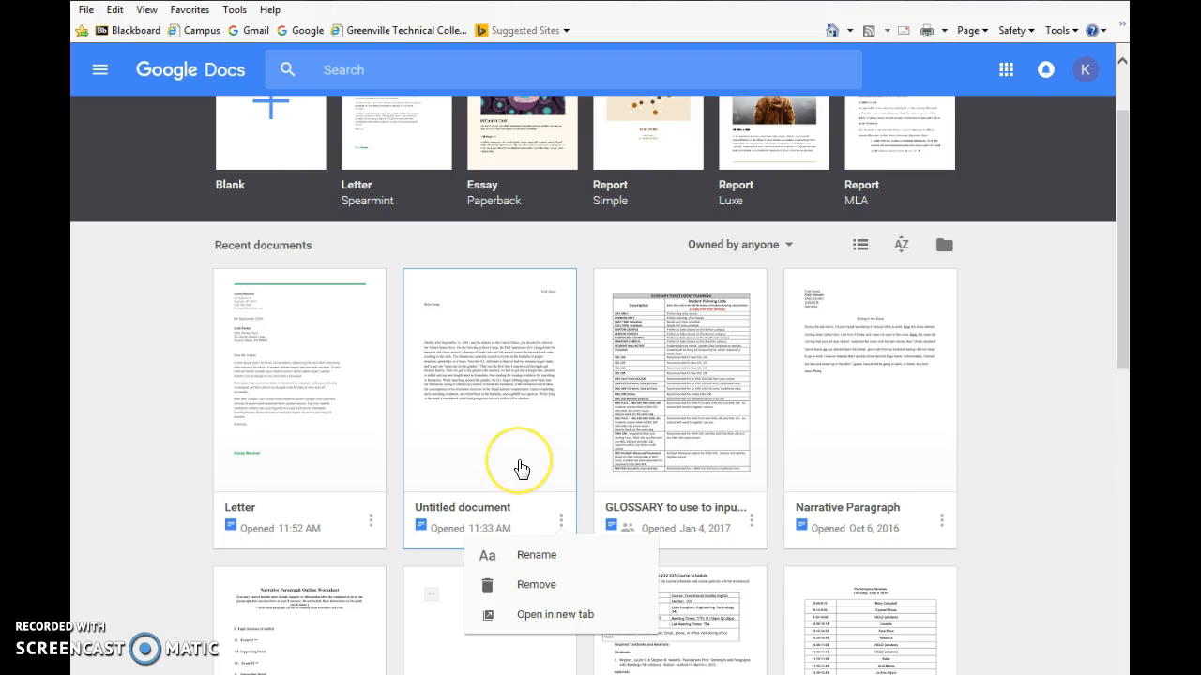
{"action": "scroll", "coordinate": [516, 470], "scroll_direction": "up", "scroll_amount": 2}
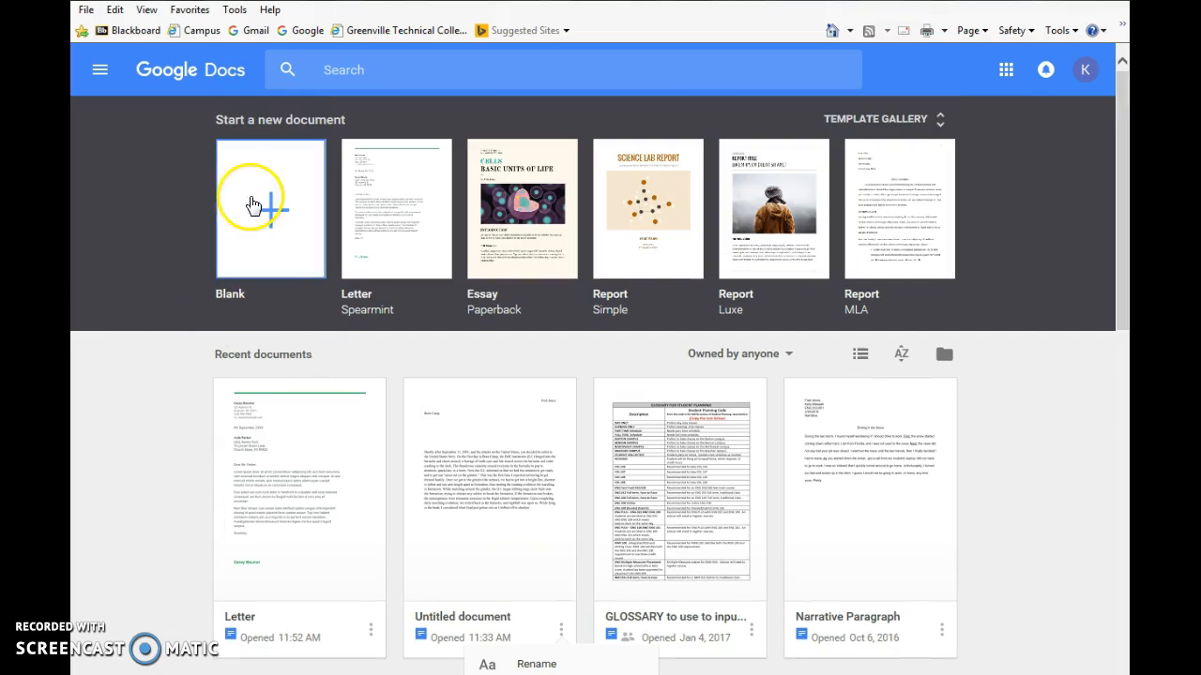
{"action": "left_click", "coordinate": [270, 210]}
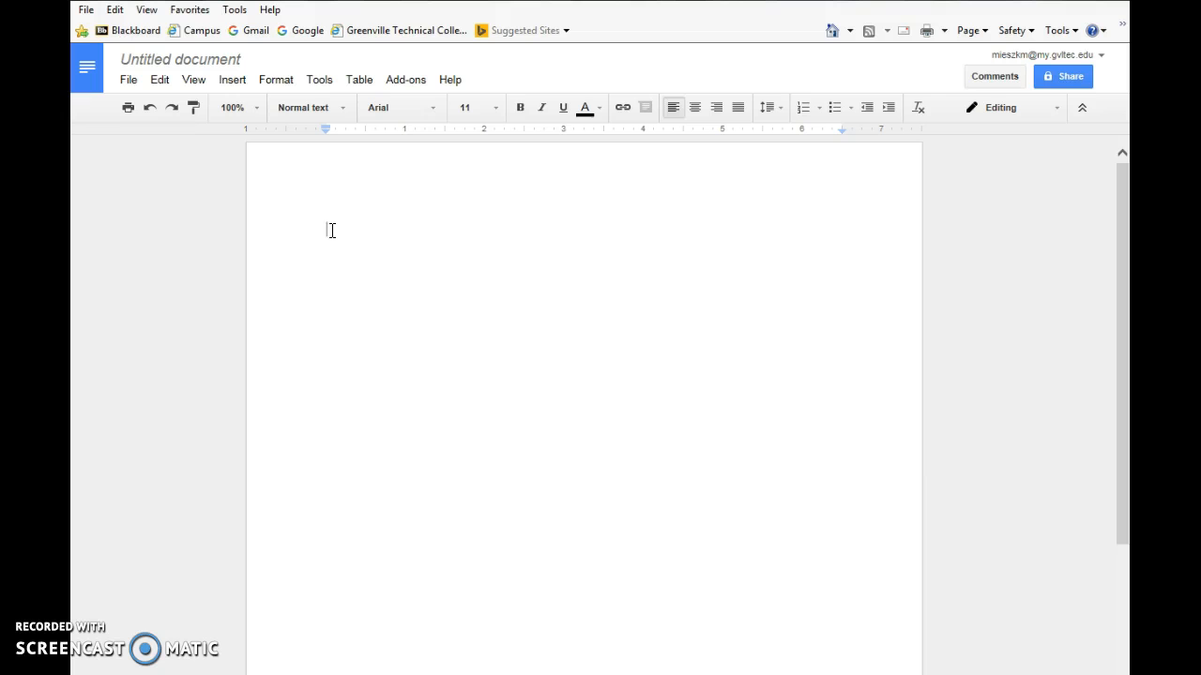
- Paste the copied Boot Camp essay into the blank document, allowing clipboard access
{"action": "right_click", "coordinate": [329, 230]}
{"action": "left_click", "coordinate": [363, 281]}
{"action": "left_click", "coordinate": [639, 410]}
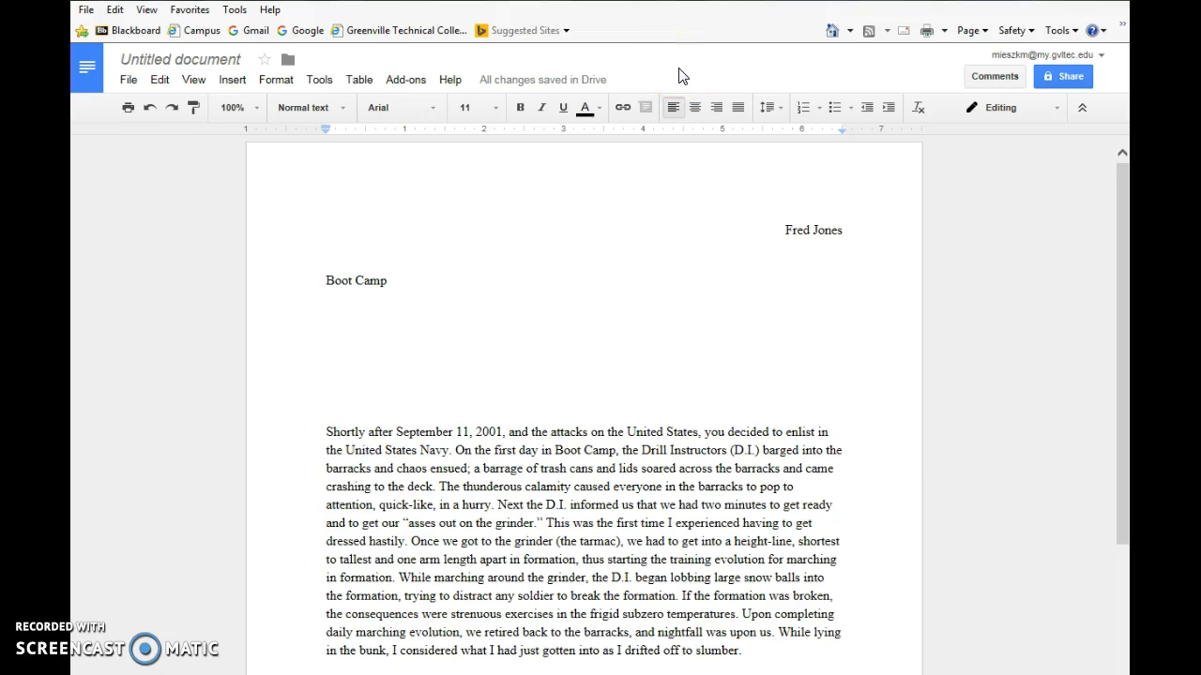
{"action": "left_click", "coordinate": [133, 82]}
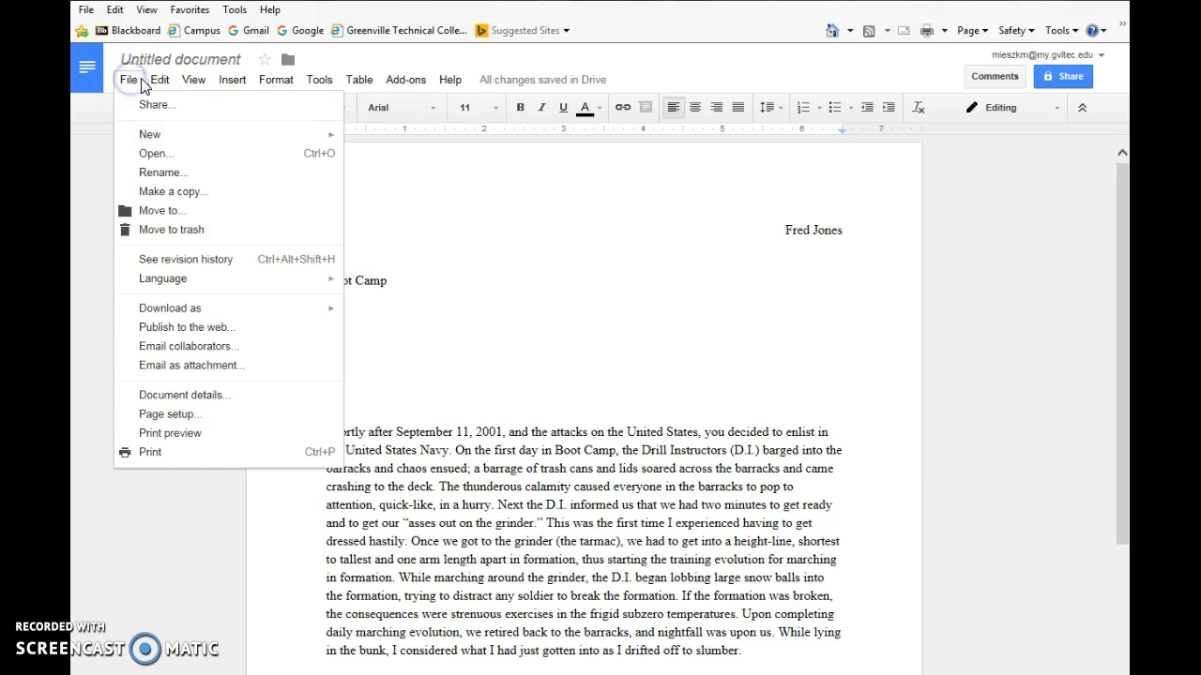
{"action": "mouse_move", "coordinate": [230, 87]}
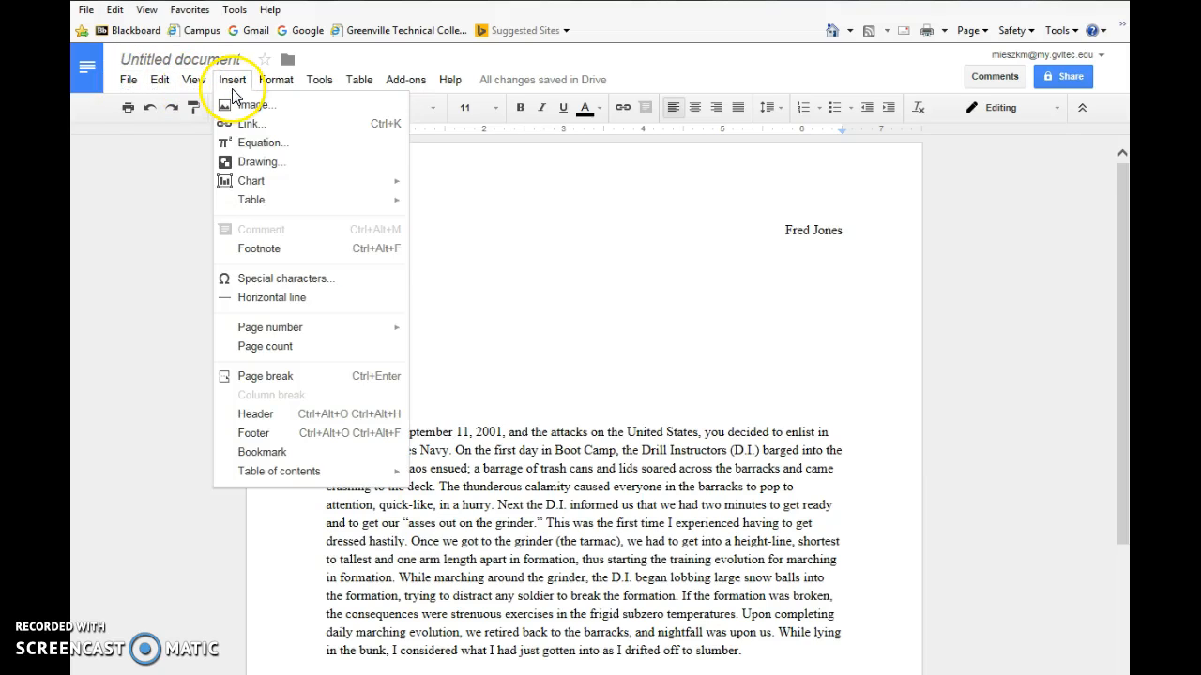
{"action": "mouse_move", "coordinate": [288, 89]}
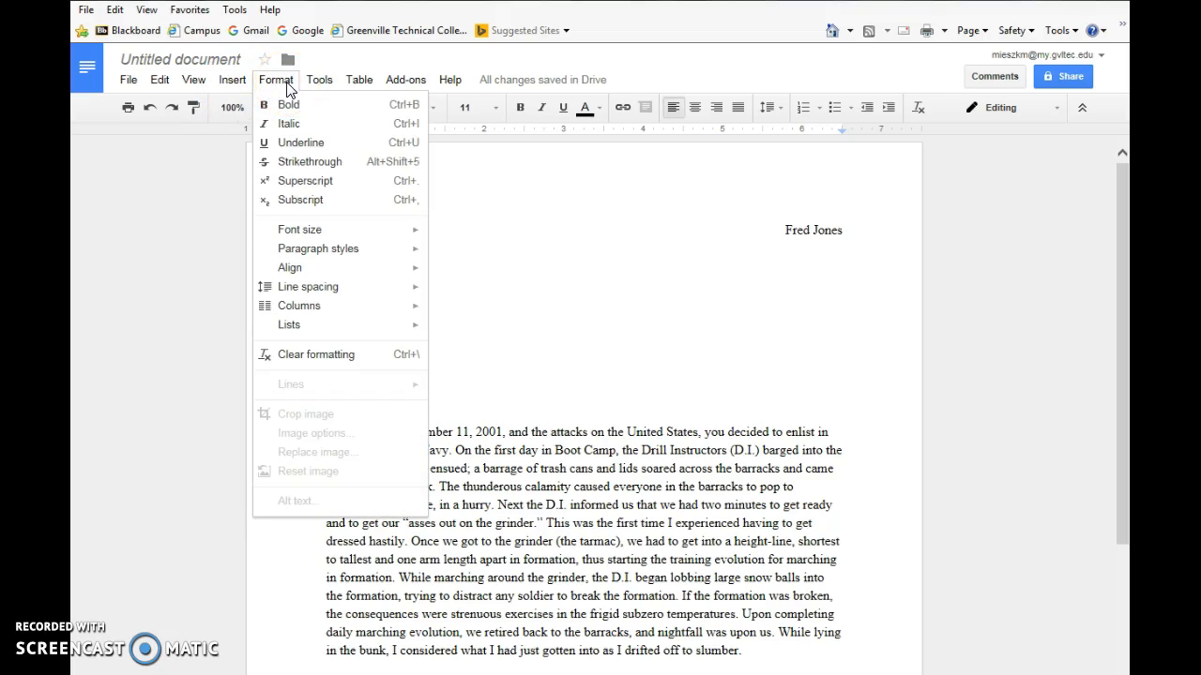
{"action": "left_click", "coordinate": [577, 376]}
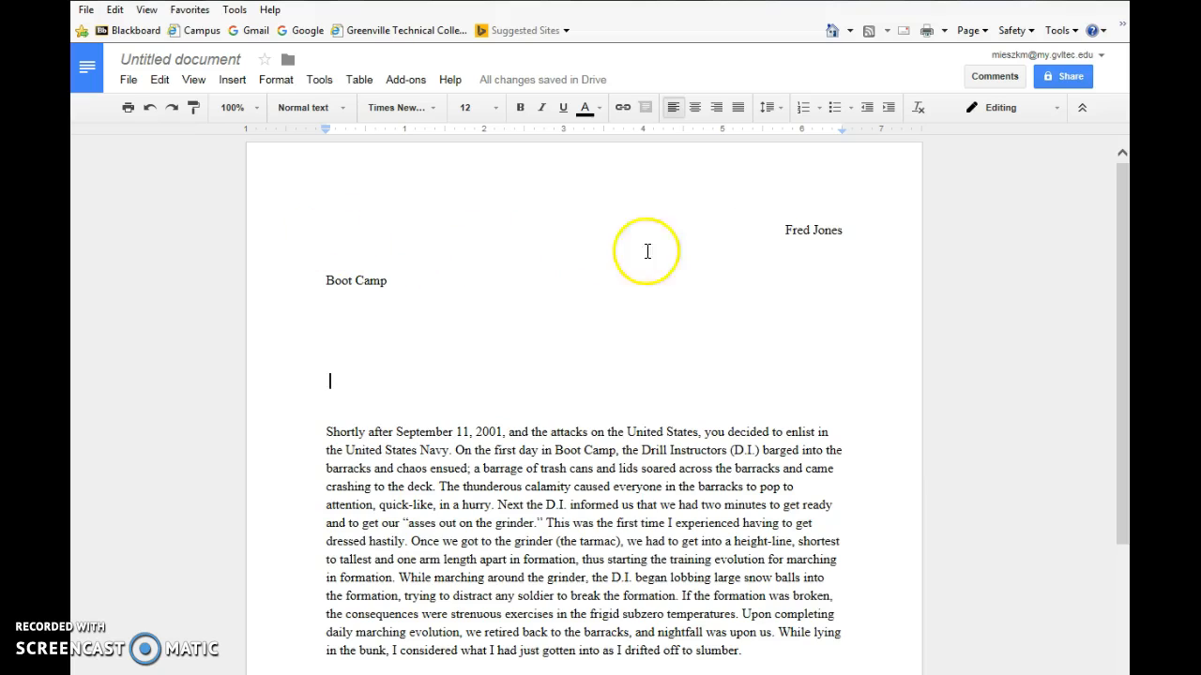
- Left-align the student's name line at the top of the essay
{"action": "left_click", "coordinate": [846, 231]}
{"action": "left_click_drag", "start_coordinate": [846, 231], "coordinate": [760, 228]}
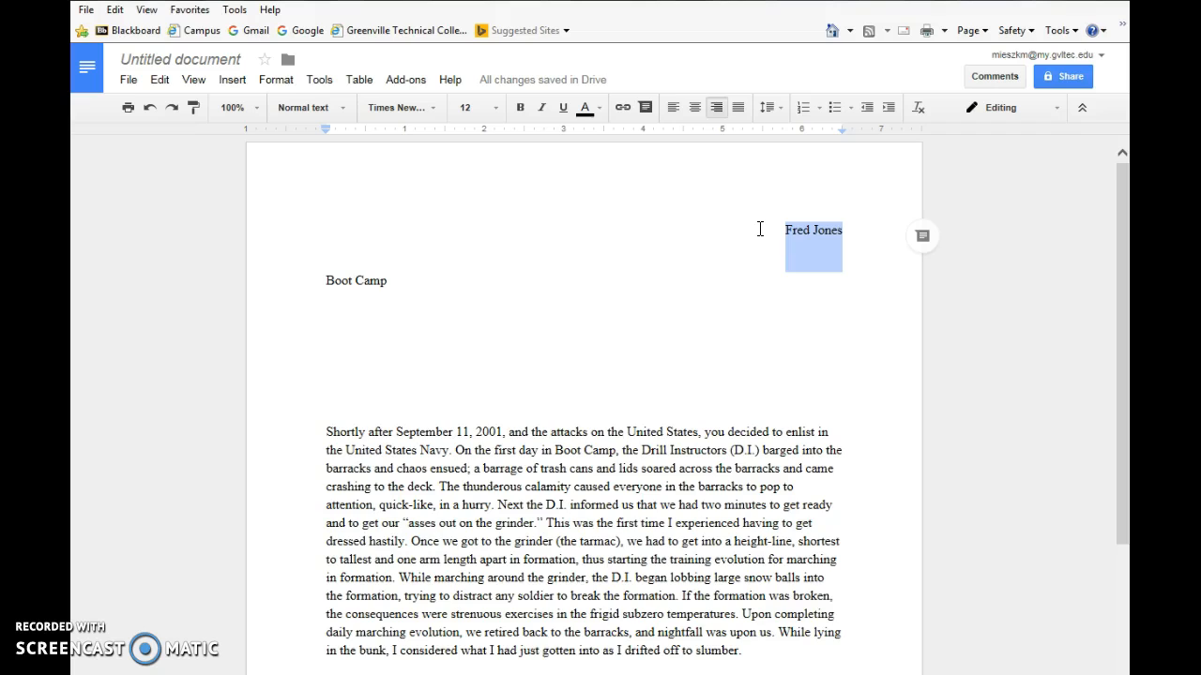
{"action": "left_click", "coordinate": [672, 110]}
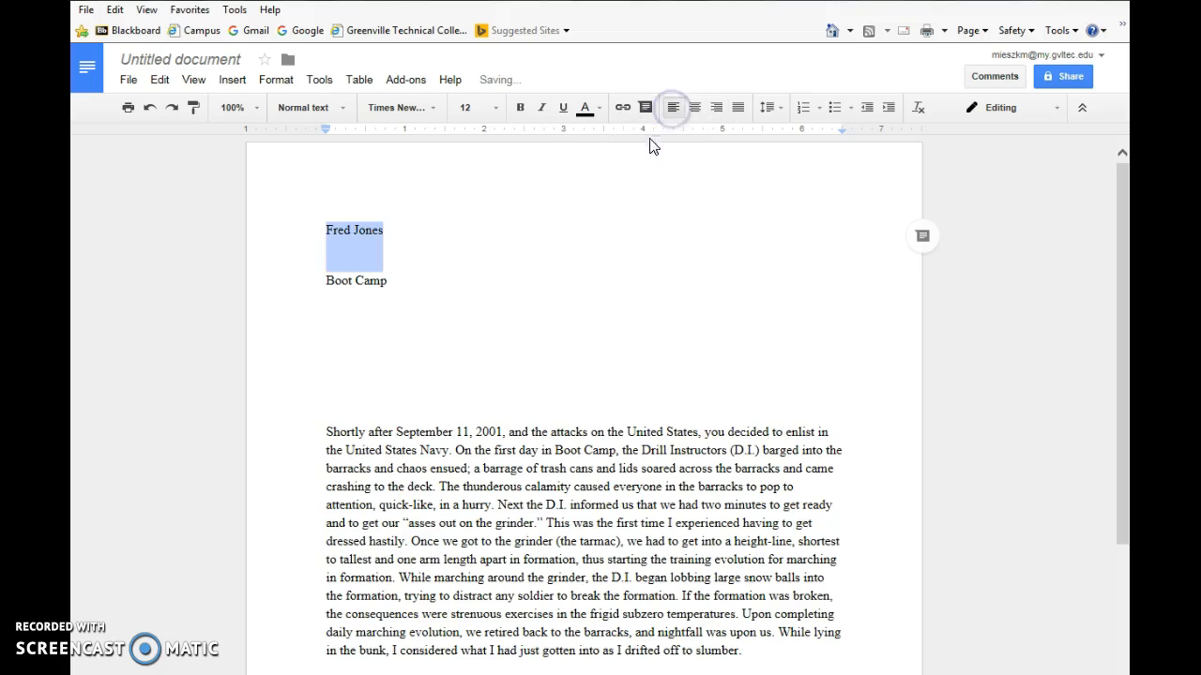
- Add the instructor's name, ENG 032-005, 1/17/17 and Narrative on separate lines beneath it
{"action": "left_click", "coordinate": [390, 231]}
{"action": "key", "text": "Return"}
{"action": "key", "text": "Return"}
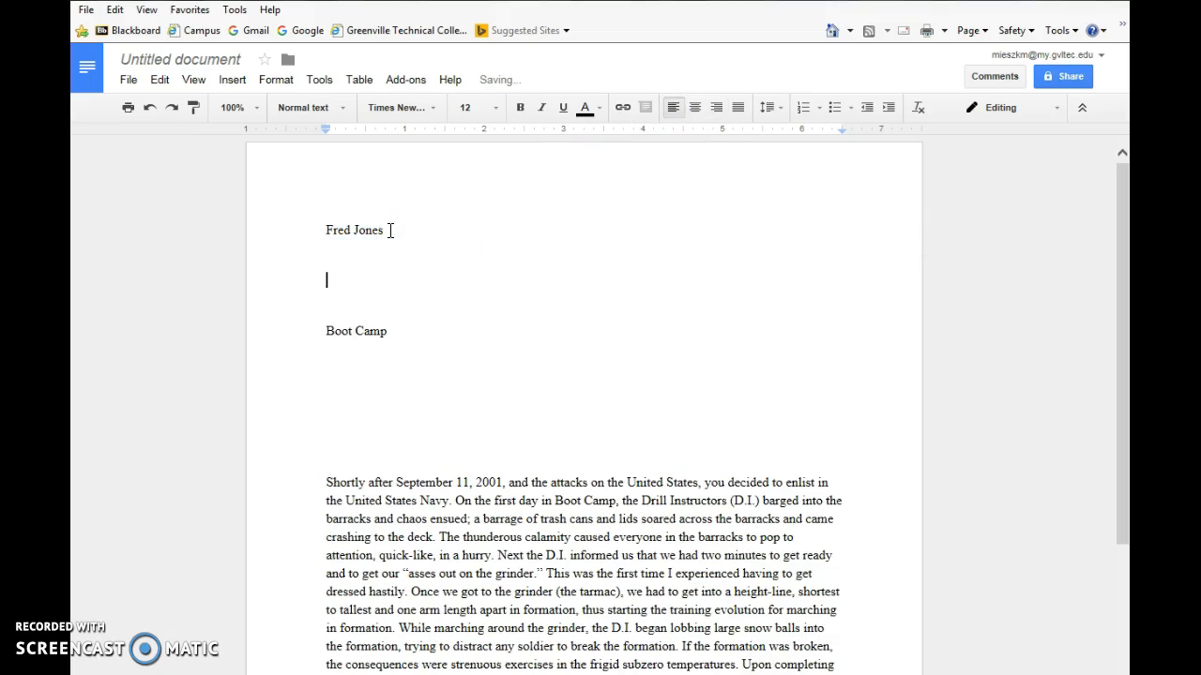
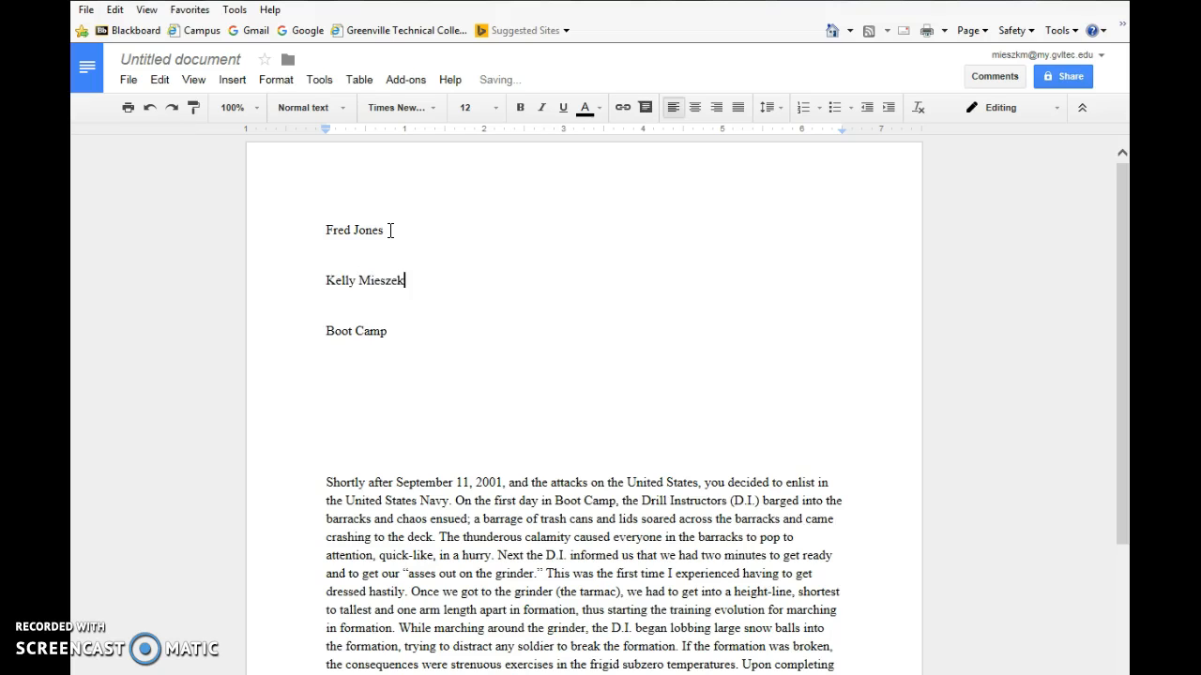
{"action": "key", "text": "Return"}
{"action": "key", "text": "Return"}
{"action": "type", "text": "ENG 032-005"}
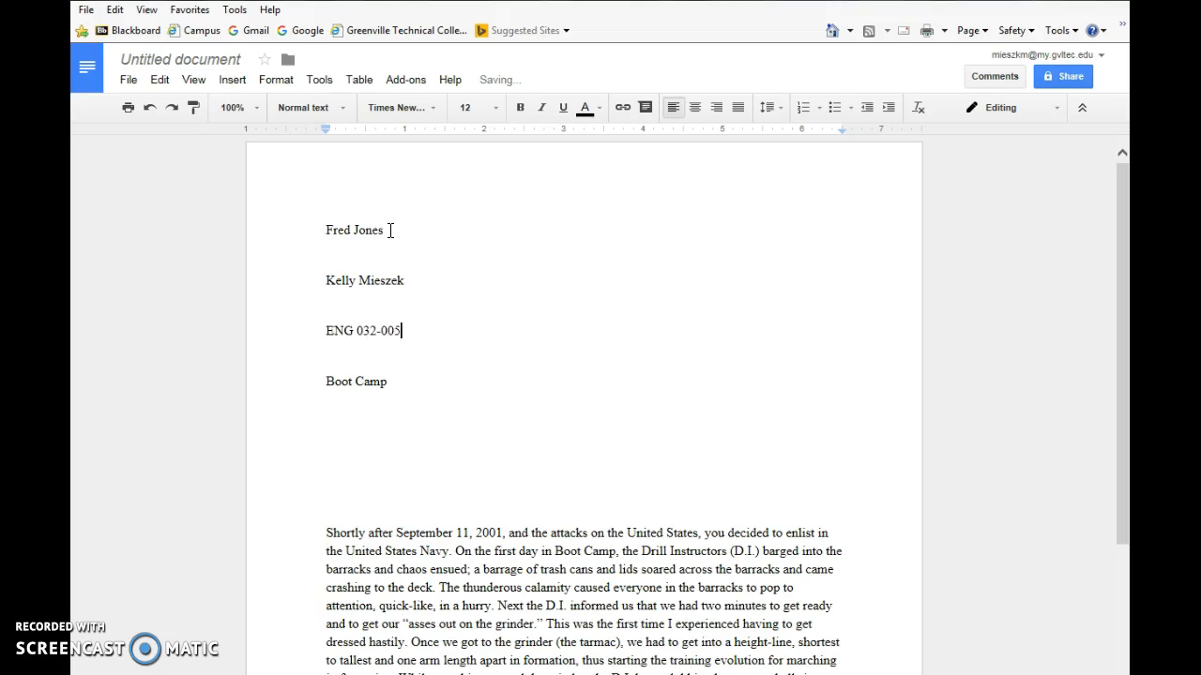
{"action": "key", "text": "Return"}
{"action": "key", "text": "Return"}
{"action": "type", "text": "1/17"}
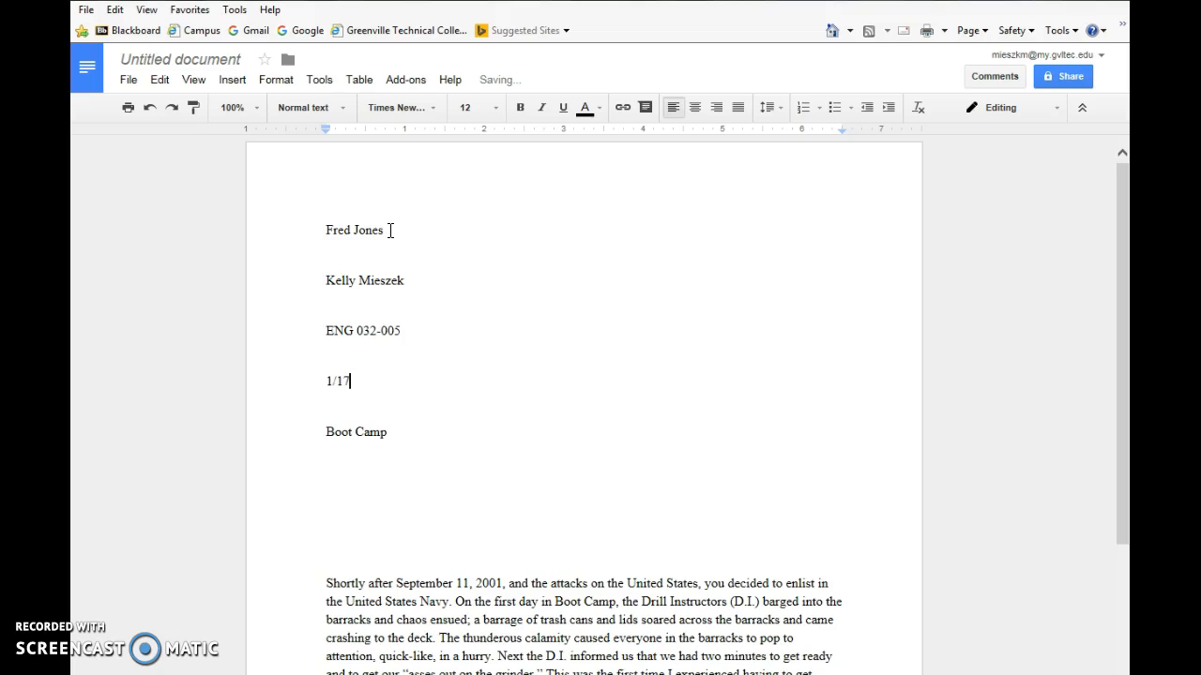
{"action": "type", "text": "/17"}
{"action": "key", "text": "Return"}
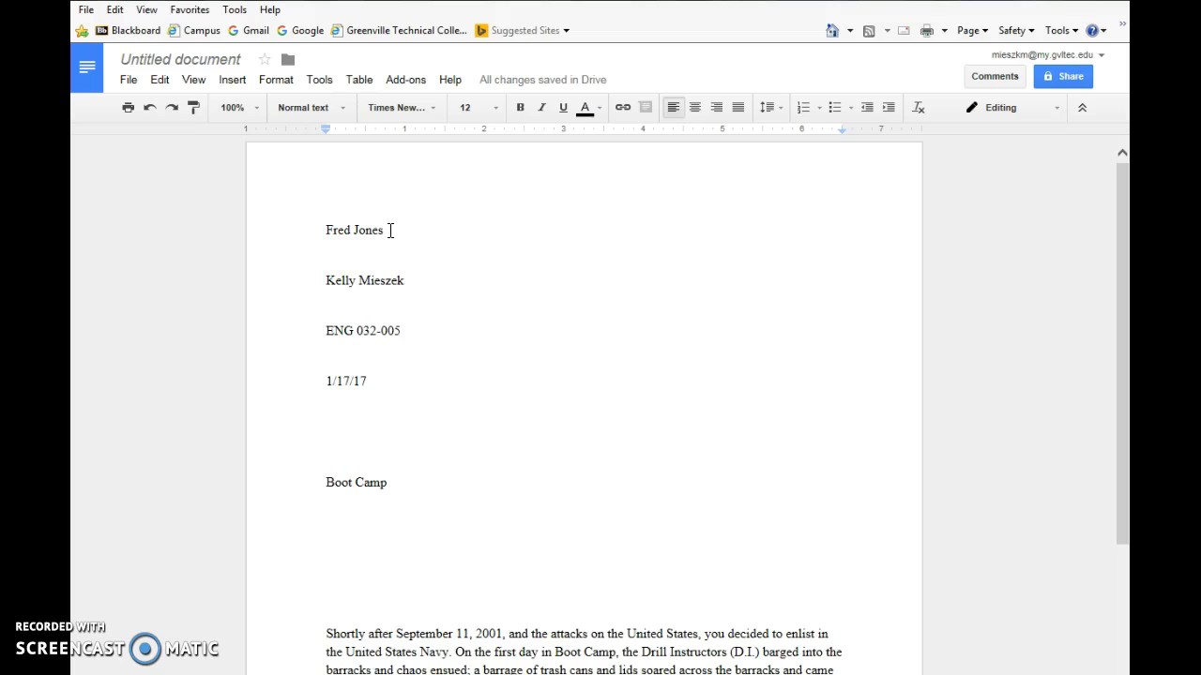
{"action": "type", "text": "Na"}
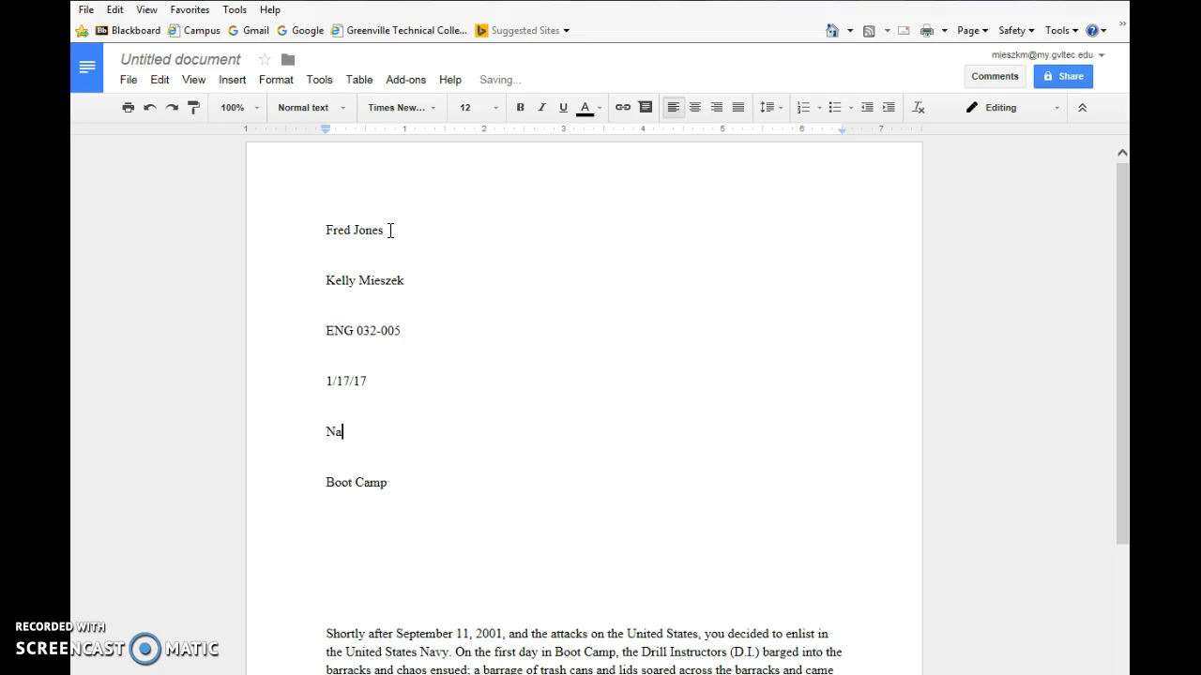
{"action": "type", "text": "rrative"}
{"action": "key", "text": "Return"}
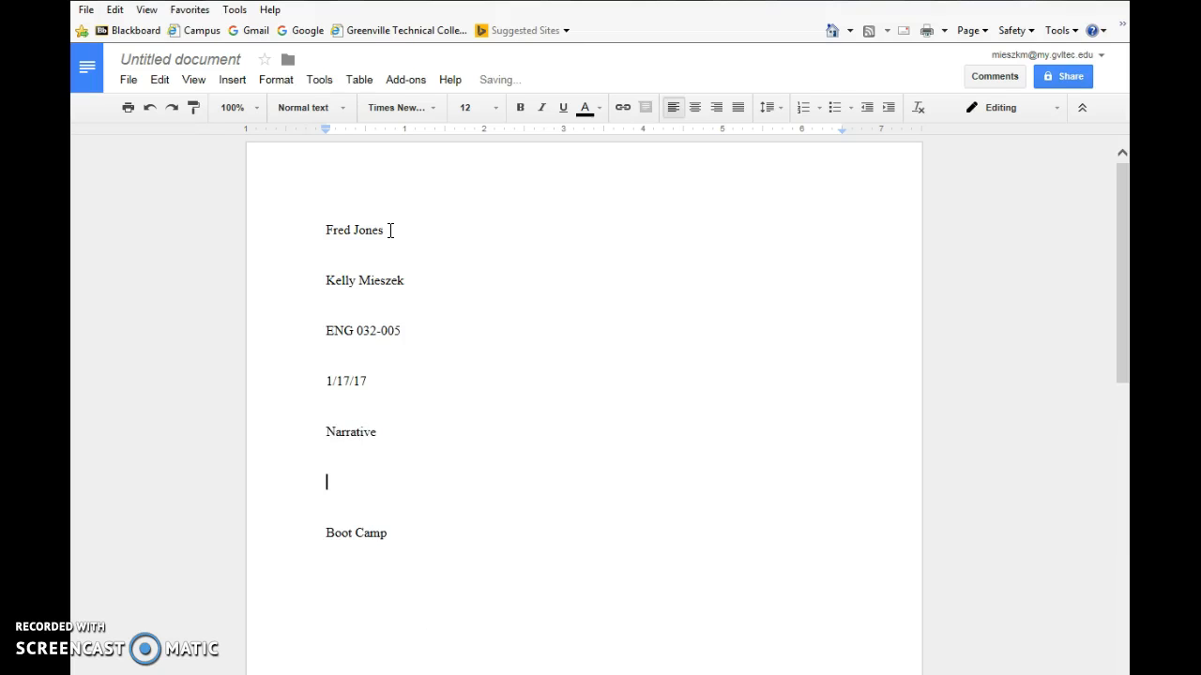
- Undo an accidental move of the empty line below Narrative
{"action": "left_click", "coordinate": [314, 235]}
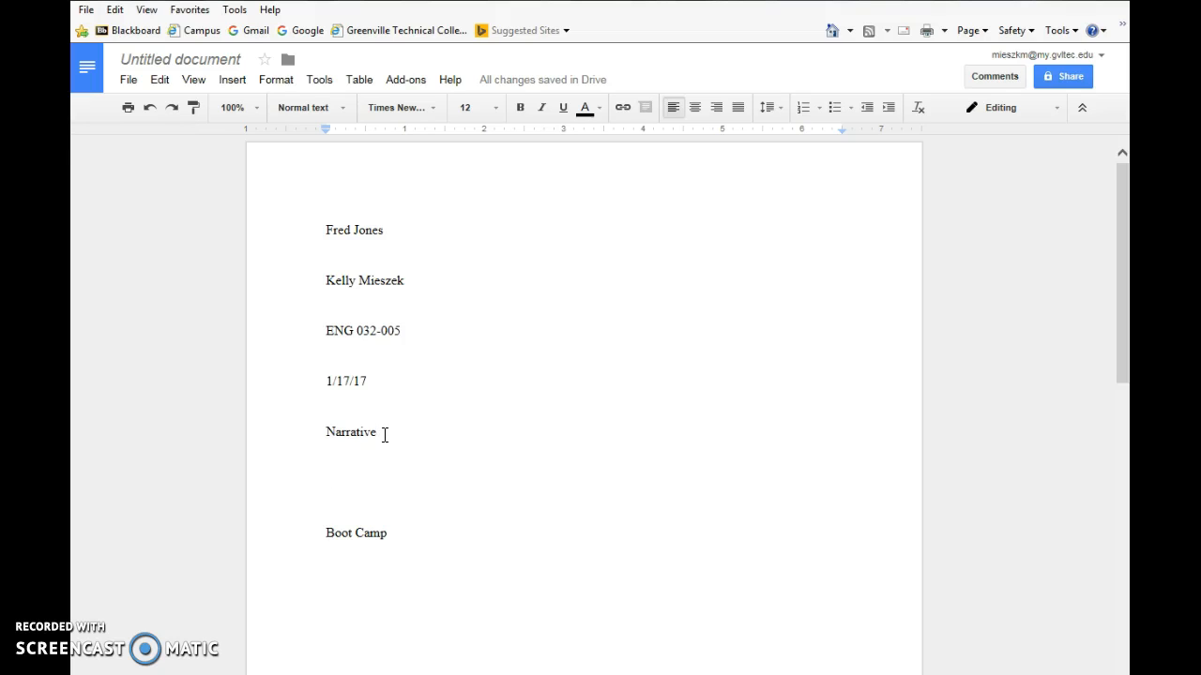
{"action": "left_click", "coordinate": [384, 435]}
{"action": "left_click_drag", "start_coordinate": [383, 435], "coordinate": [368, 386]}
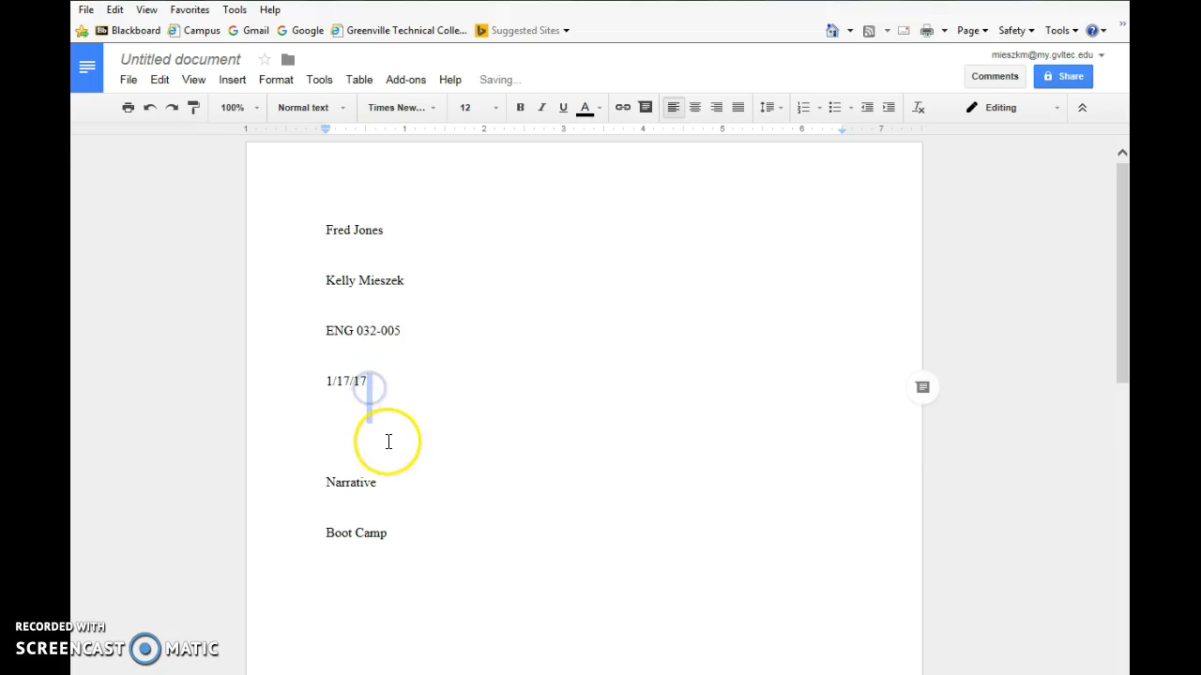
{"action": "left_click", "coordinate": [149, 113]}
- Set the five heading lines to Single line spacing
{"action": "left_click", "coordinate": [398, 444]}
{"action": "left_click_drag", "start_coordinate": [387, 431], "coordinate": [317, 231]}
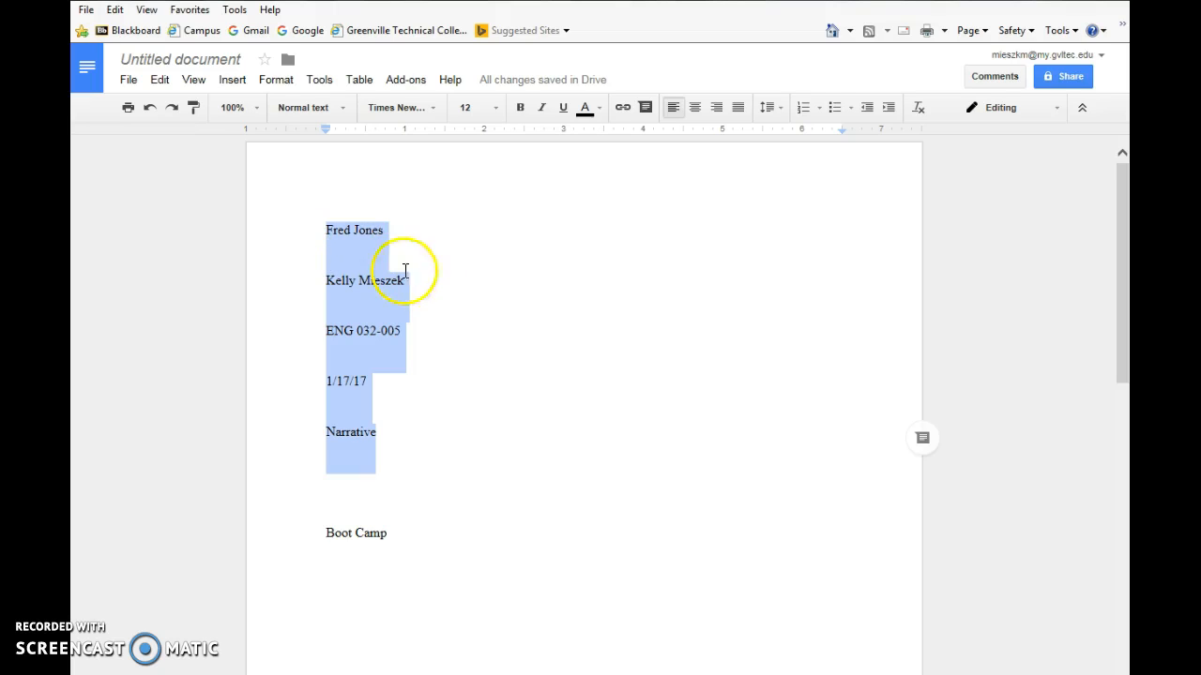
{"action": "left_click", "coordinate": [767, 108]}
{"action": "left_click", "coordinate": [776, 134]}
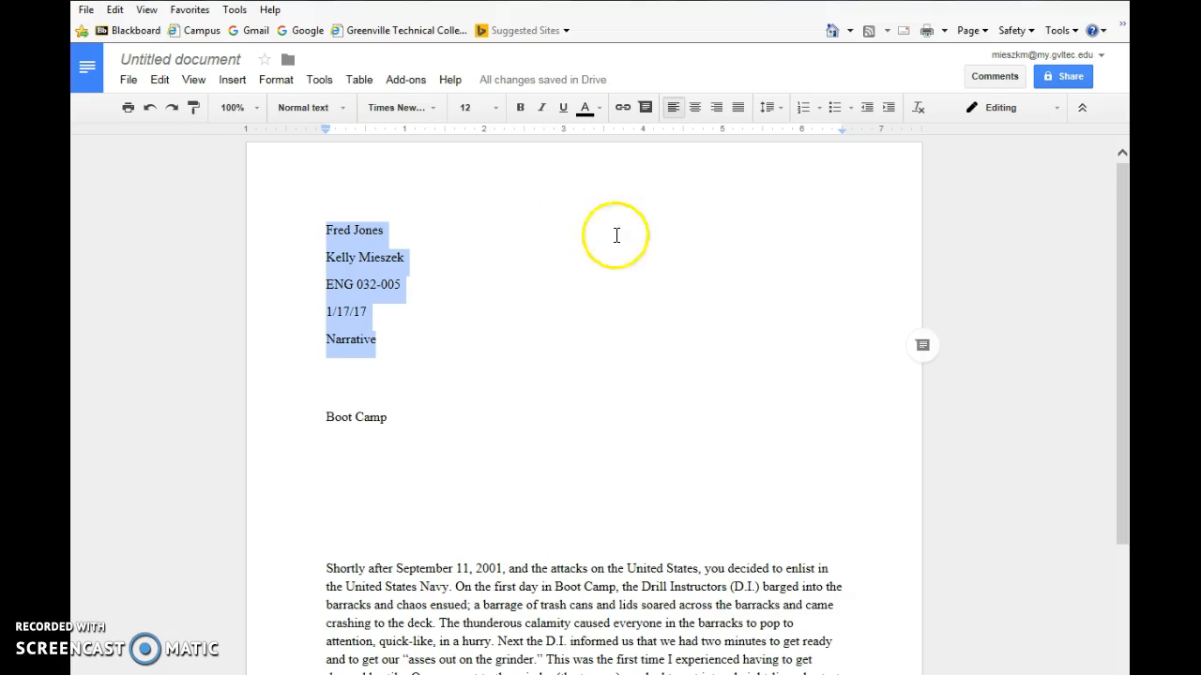
- Remove the space after each paragraph in the selected heading lines
{"action": "left_click", "coordinate": [769, 109]}
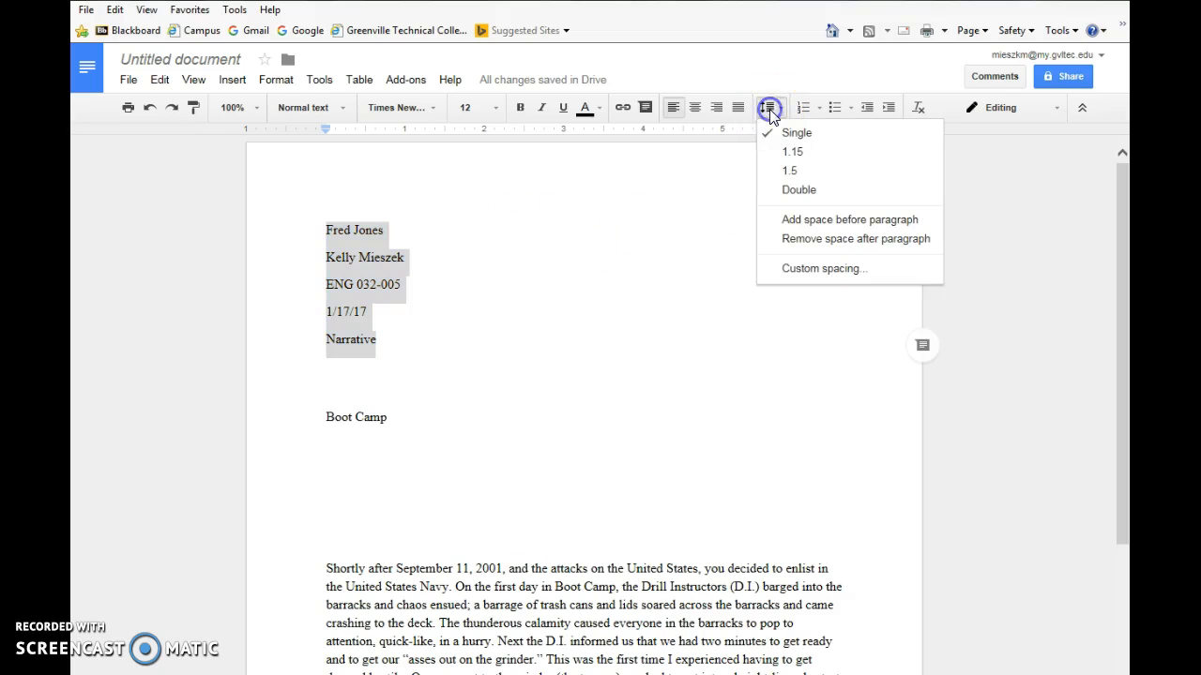
{"action": "left_click", "coordinate": [785, 242]}
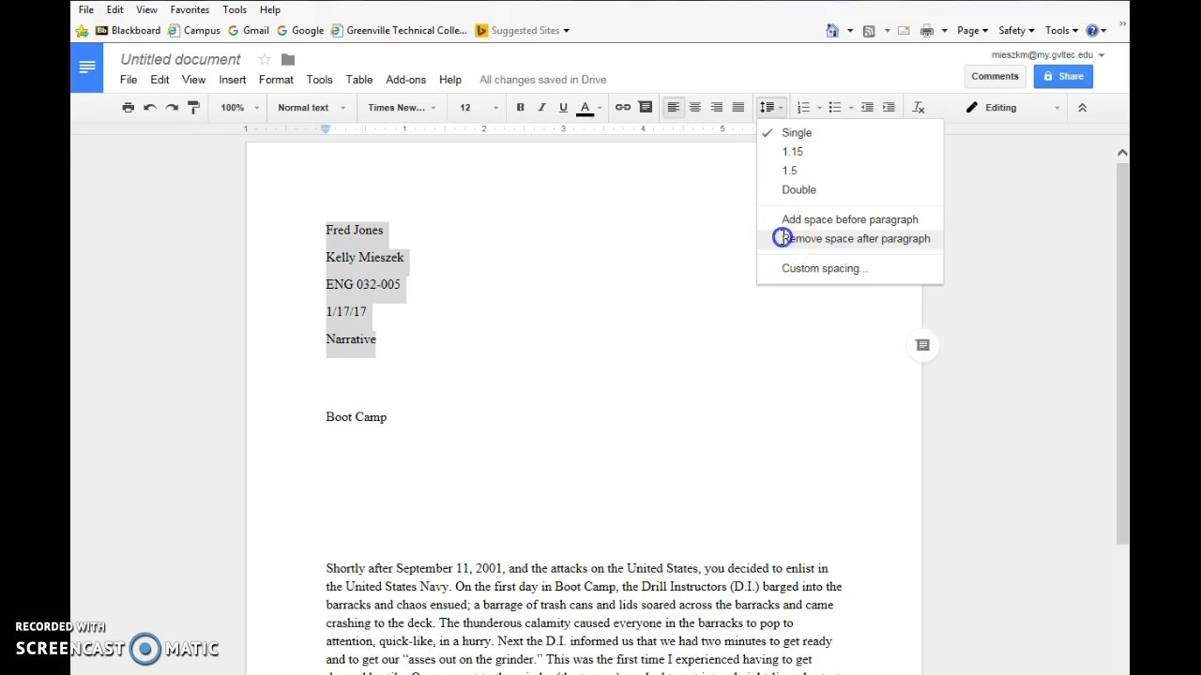
{"action": "left_click", "coordinate": [391, 295]}
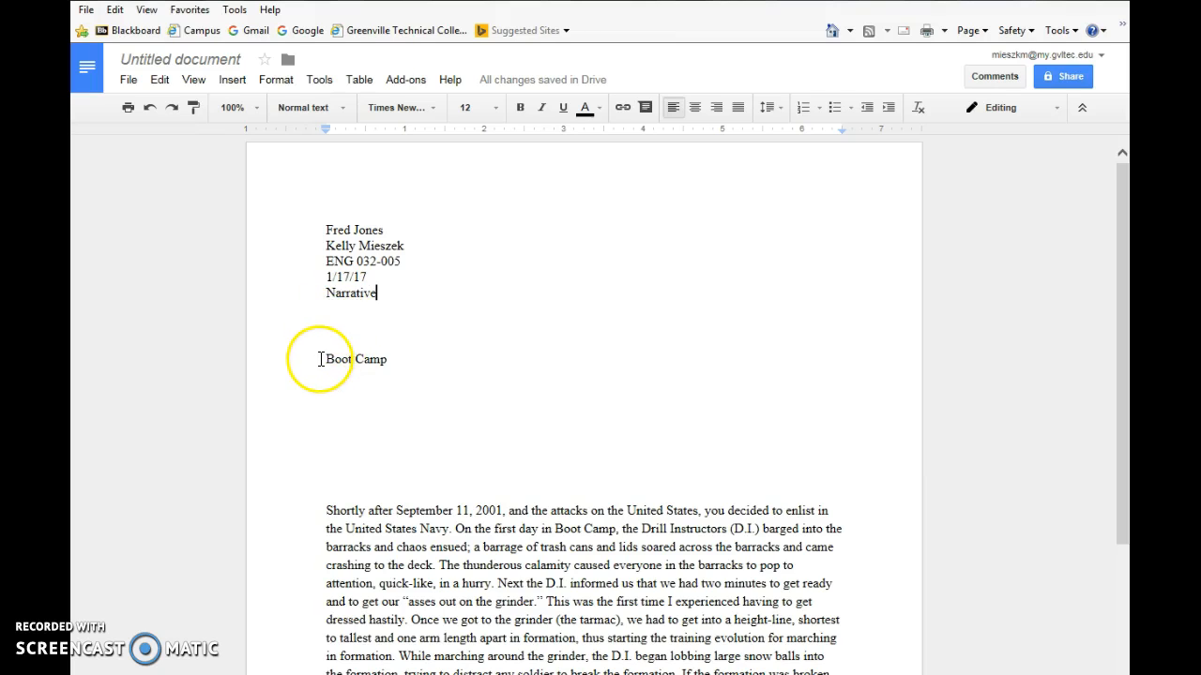
- Center the Boot Camp title, then undo deleting the blank lines beneath it
{"action": "left_click_drag", "start_coordinate": [320, 359], "coordinate": [409, 361]}
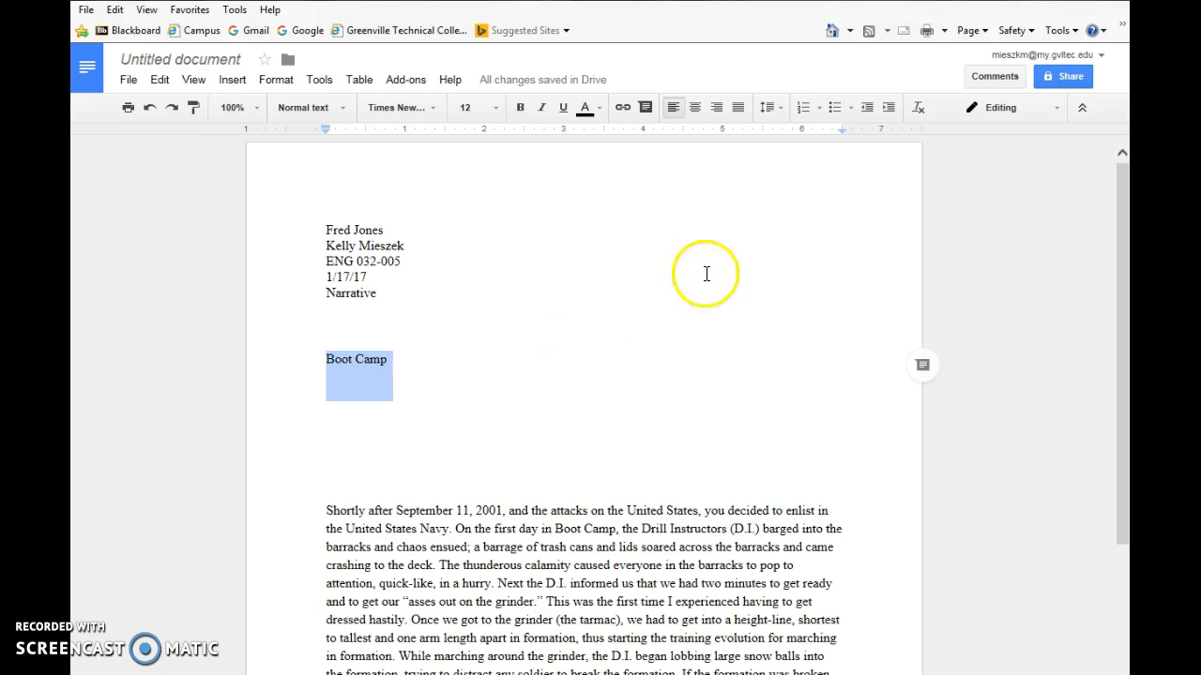
{"action": "left_click", "coordinate": [694, 109]}
{"action": "left_click", "coordinate": [589, 444]}
{"action": "left_click", "coordinate": [523, 444]}
{"action": "left_click", "coordinate": [524, 444]}
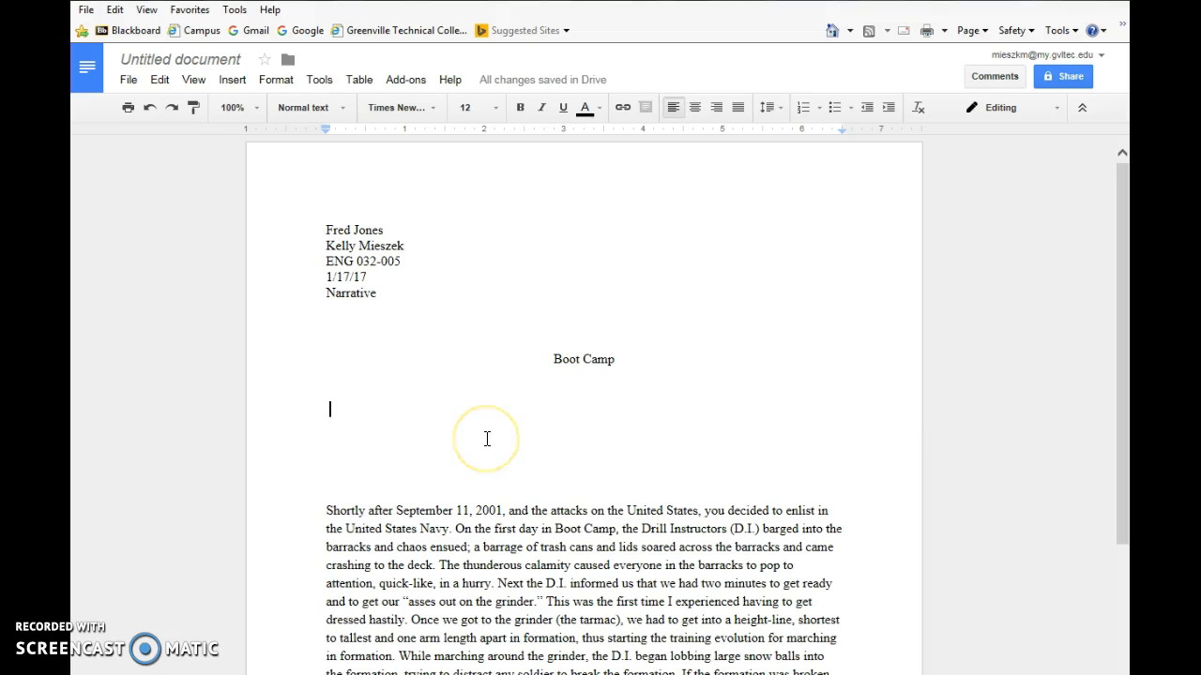
{"action": "key", "text": "BackSpace"}
{"action": "key", "text": "BackSpace"}
{"action": "key", "text": "BackSpace"}
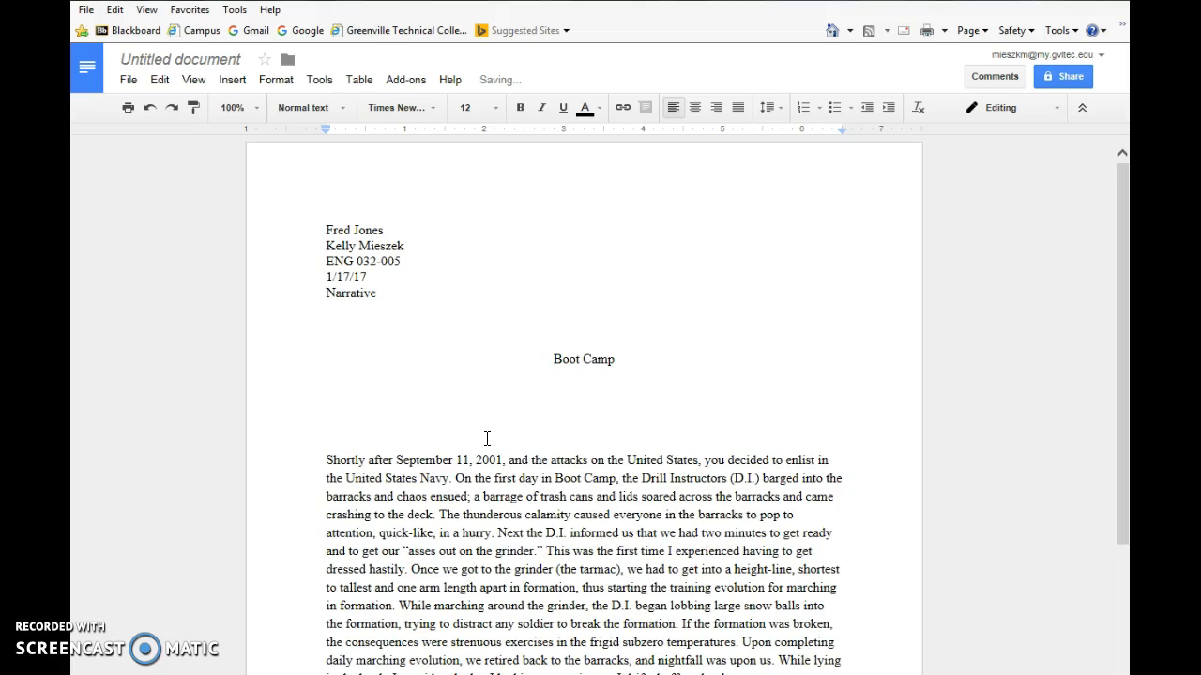
{"action": "key", "text": "BackSpace"}
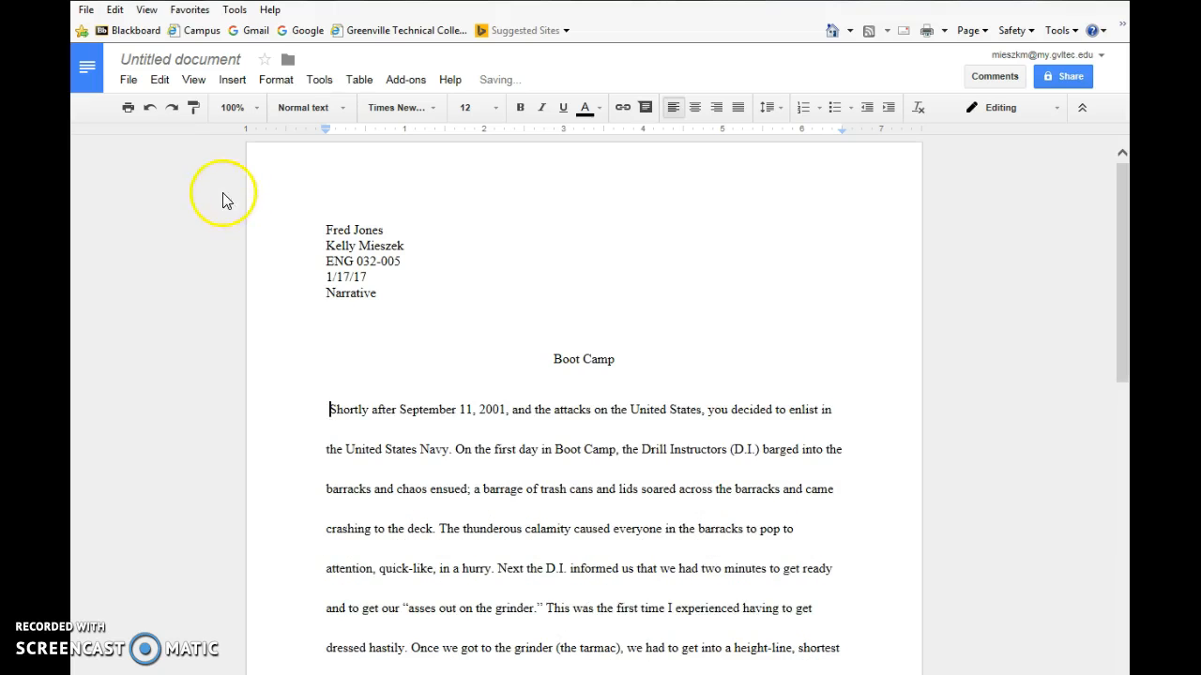
{"action": "left_click", "coordinate": [150, 107]}
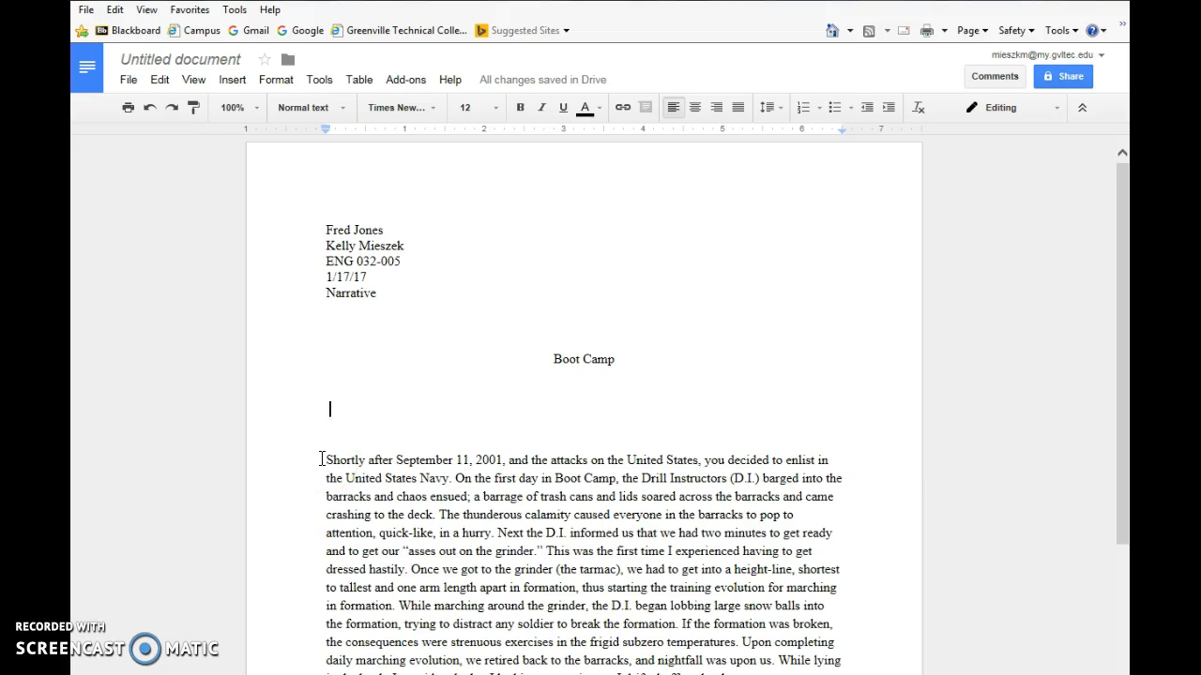
- Apply Double line spacing to the body paragraph beginning 'Shortly'
{"action": "left_click", "coordinate": [321, 459]}
{"action": "left_click_drag", "start_coordinate": [321, 460], "coordinate": [748, 674]}
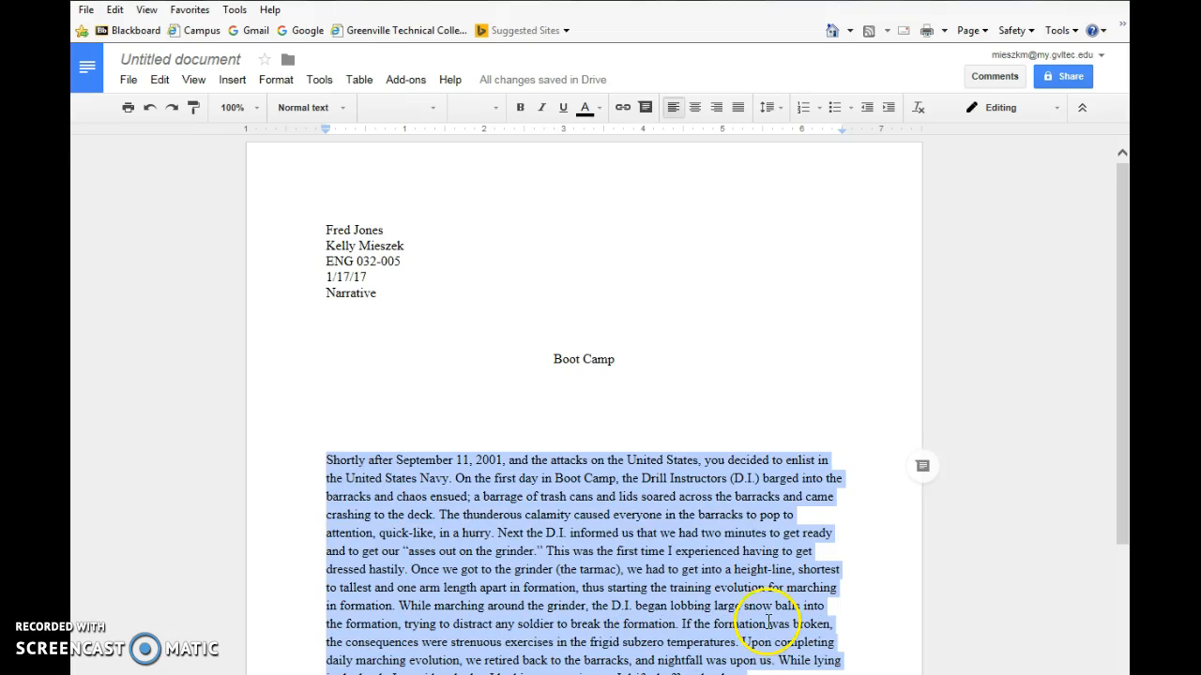
{"action": "left_click", "coordinate": [774, 112]}
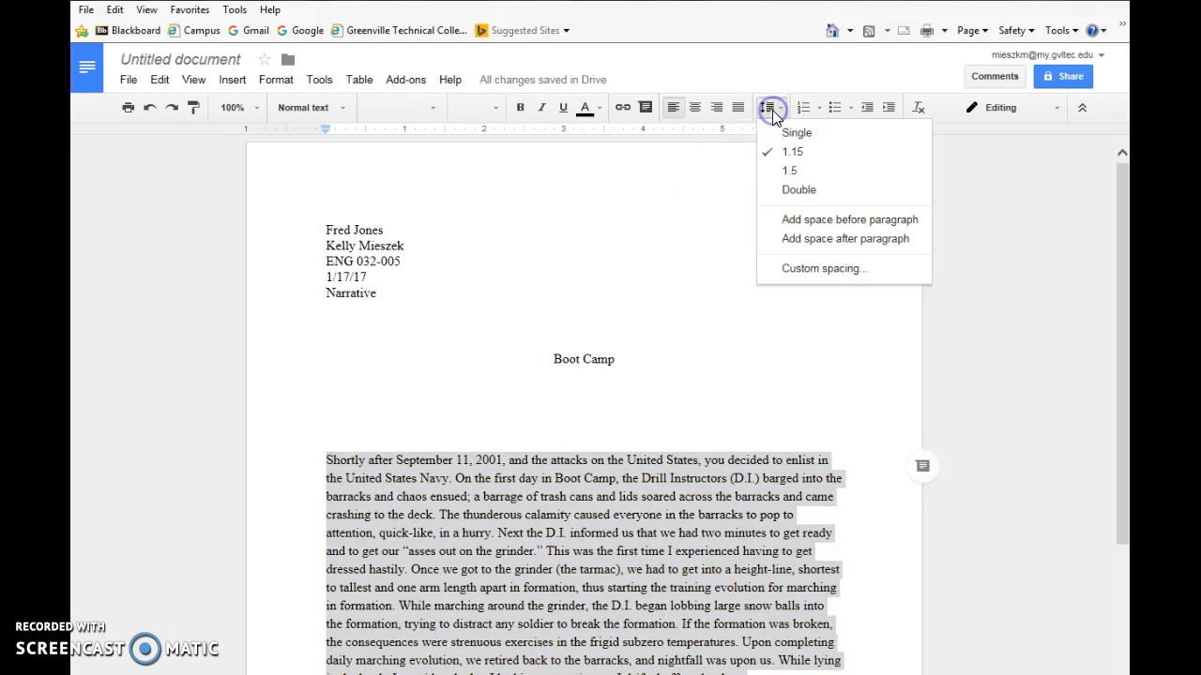
{"action": "left_click", "coordinate": [783, 191]}
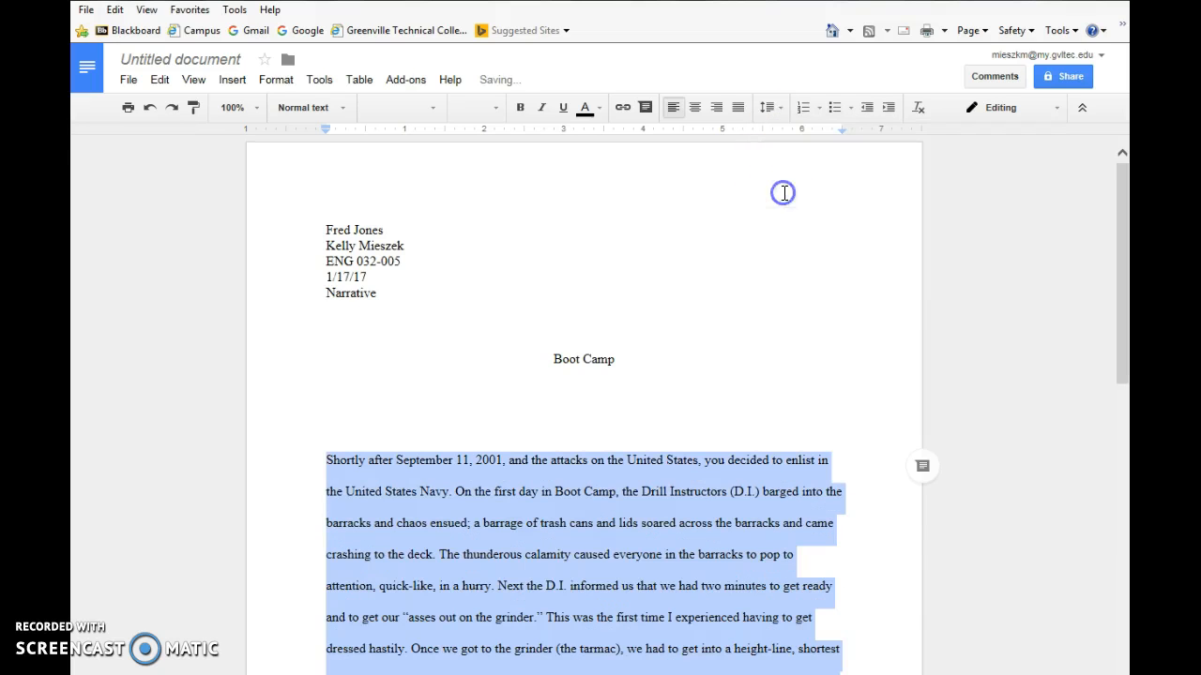
{"action": "left_click", "coordinate": [713, 366]}
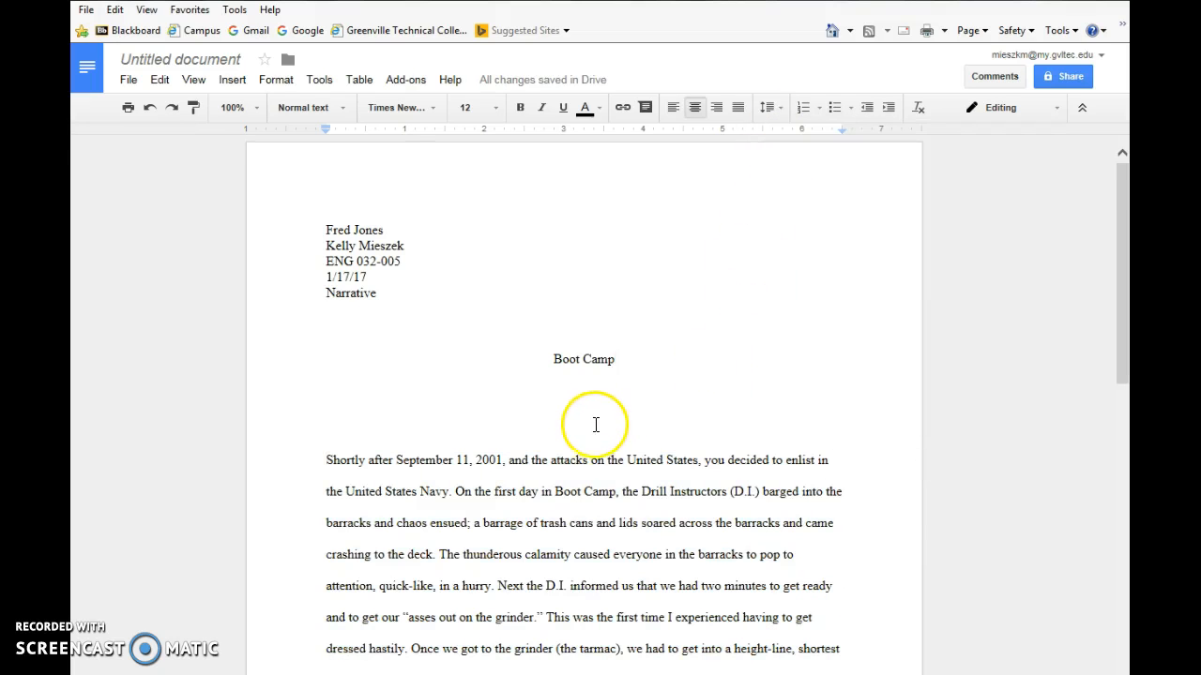
{"action": "scroll", "coordinate": [596, 424], "scroll_direction": "down", "scroll_amount": 1}
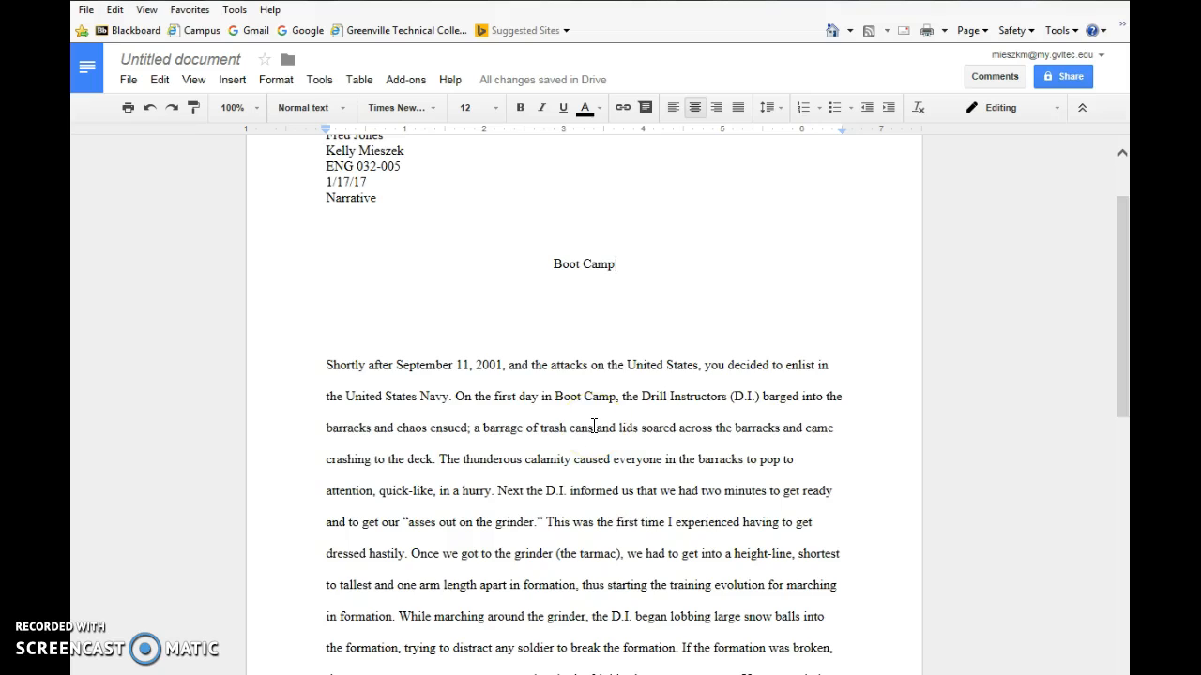
{"action": "scroll", "coordinate": [594, 426], "scroll_direction": "up", "scroll_amount": 1}
{"action": "left_click", "coordinate": [622, 380]}
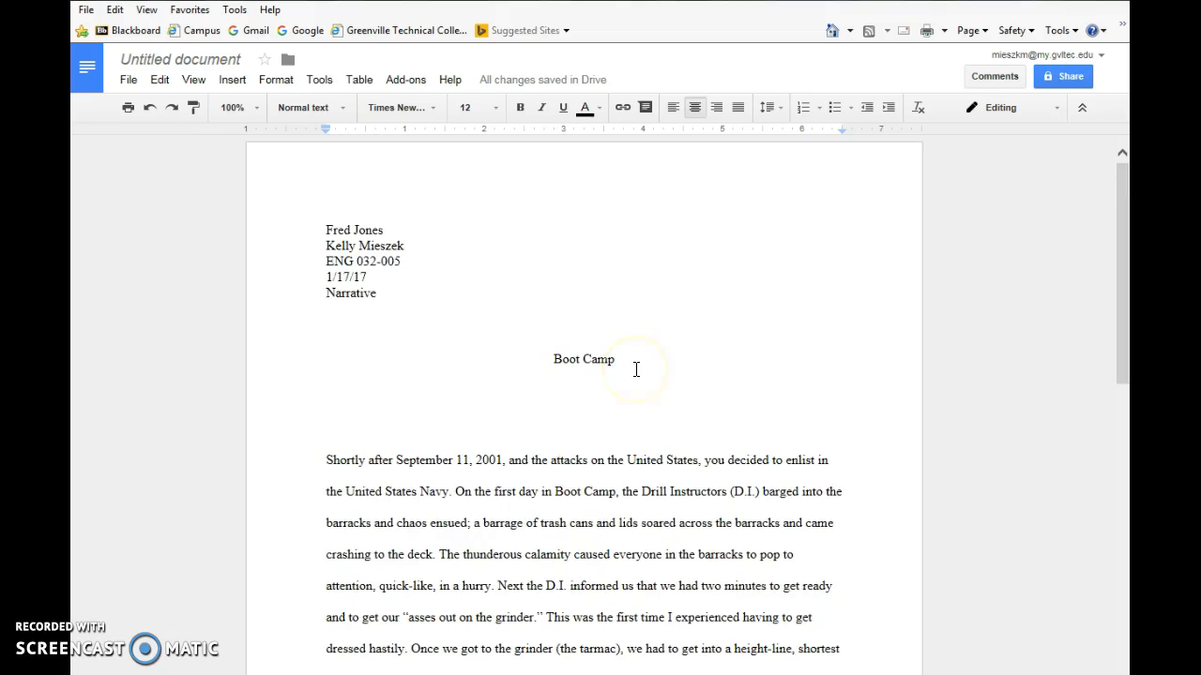
{"action": "left_click", "coordinate": [575, 271]}
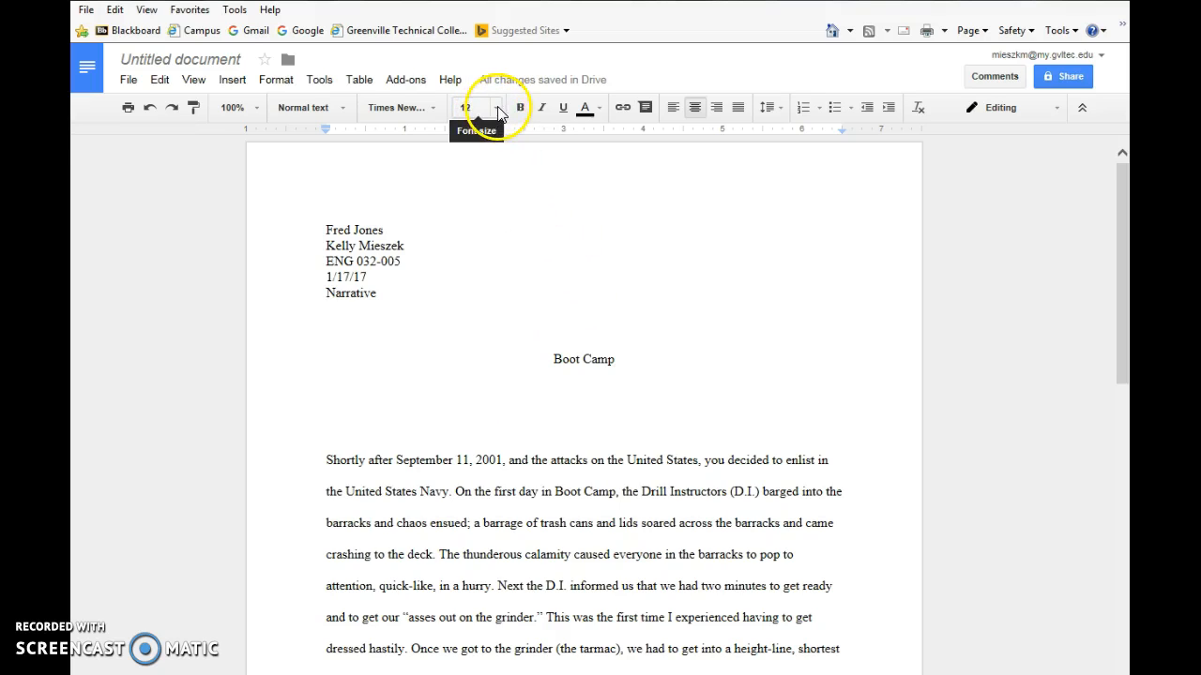
{"action": "scroll", "coordinate": [497, 492], "scroll_direction": "down", "scroll_amount": 3}
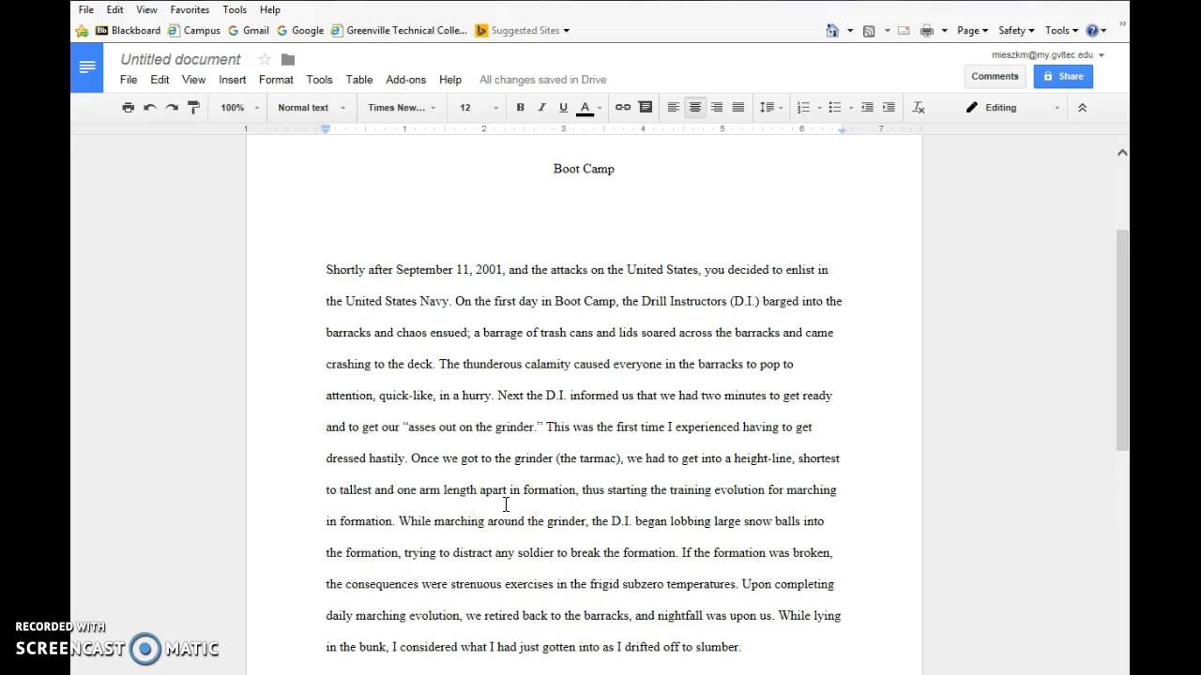
{"action": "scroll", "coordinate": [505, 505], "scroll_direction": "up", "scroll_amount": 3}
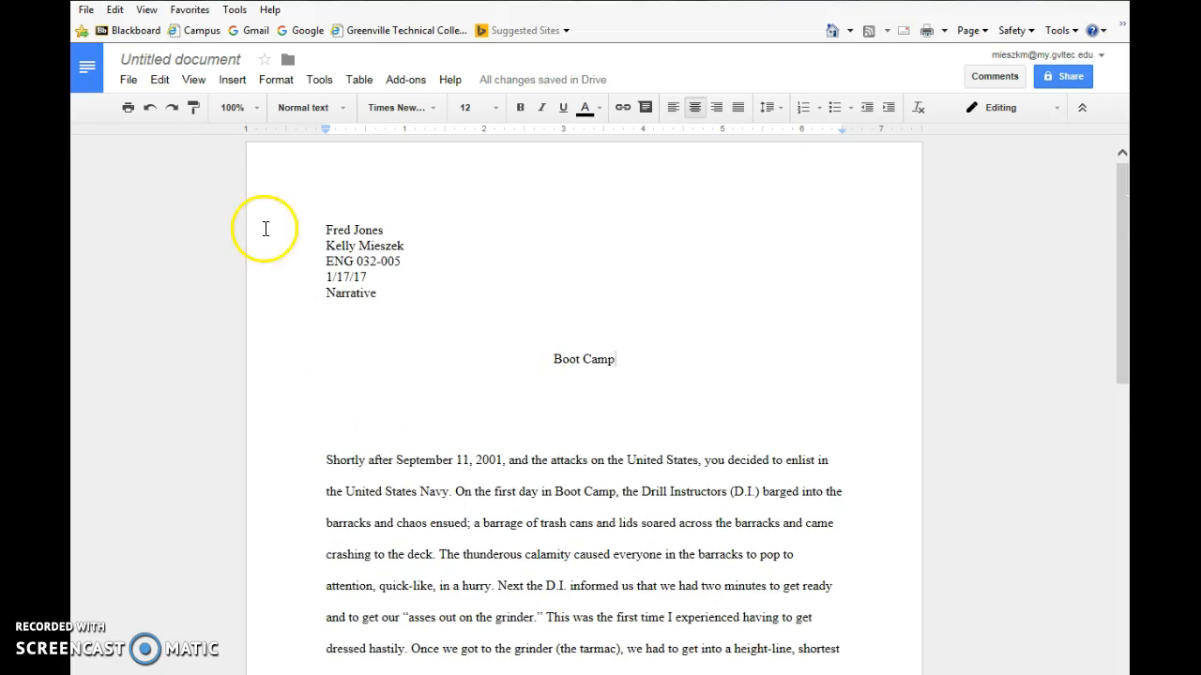
- Set all text from the heading through the body paragraph to 11 pt
{"action": "left_click_drag", "start_coordinate": [325, 227], "coordinate": [763, 662]}
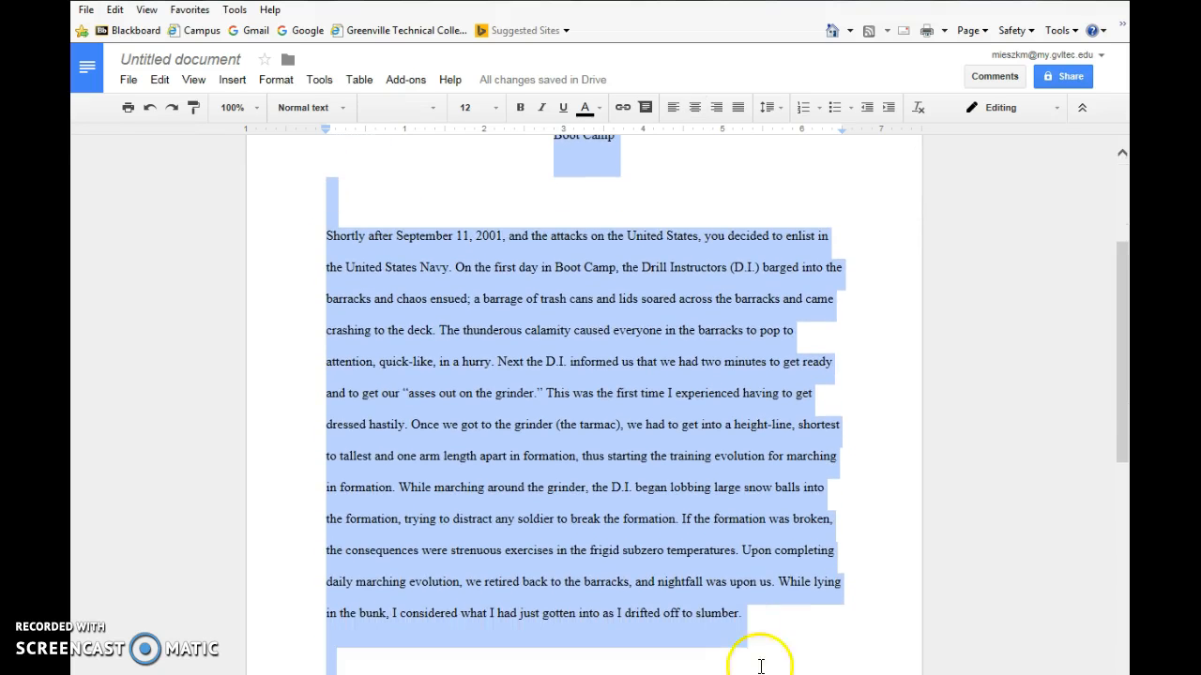
{"action": "left_click", "coordinate": [496, 108]}
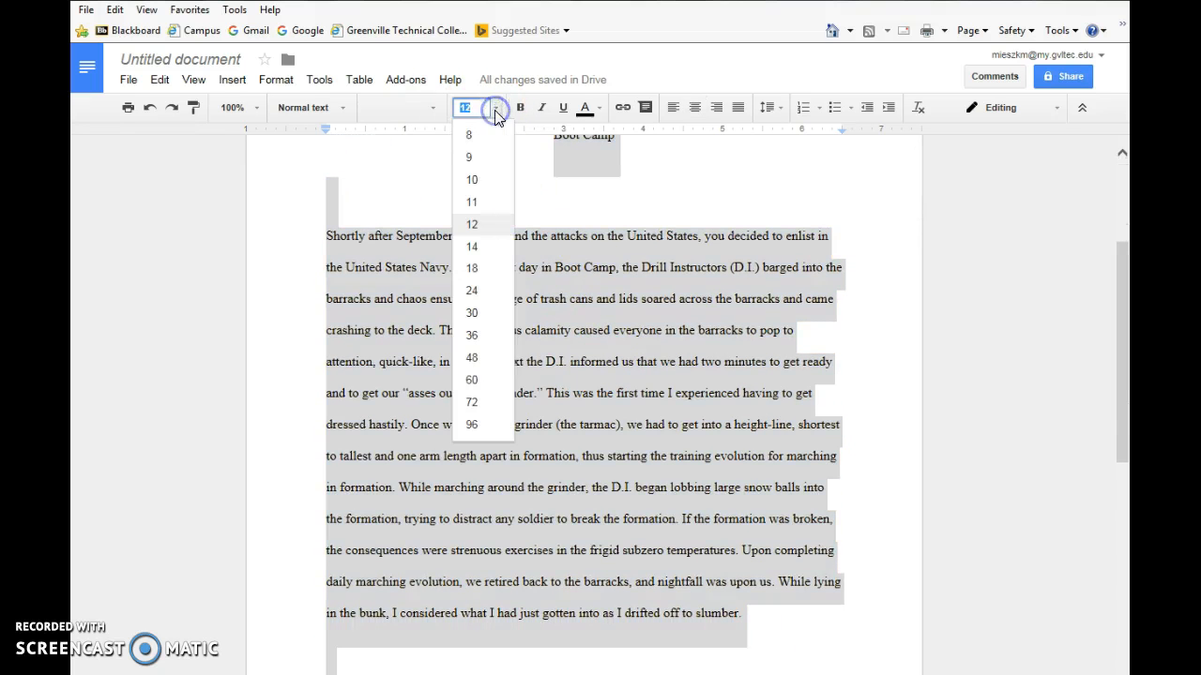
{"action": "left_click", "coordinate": [467, 205]}
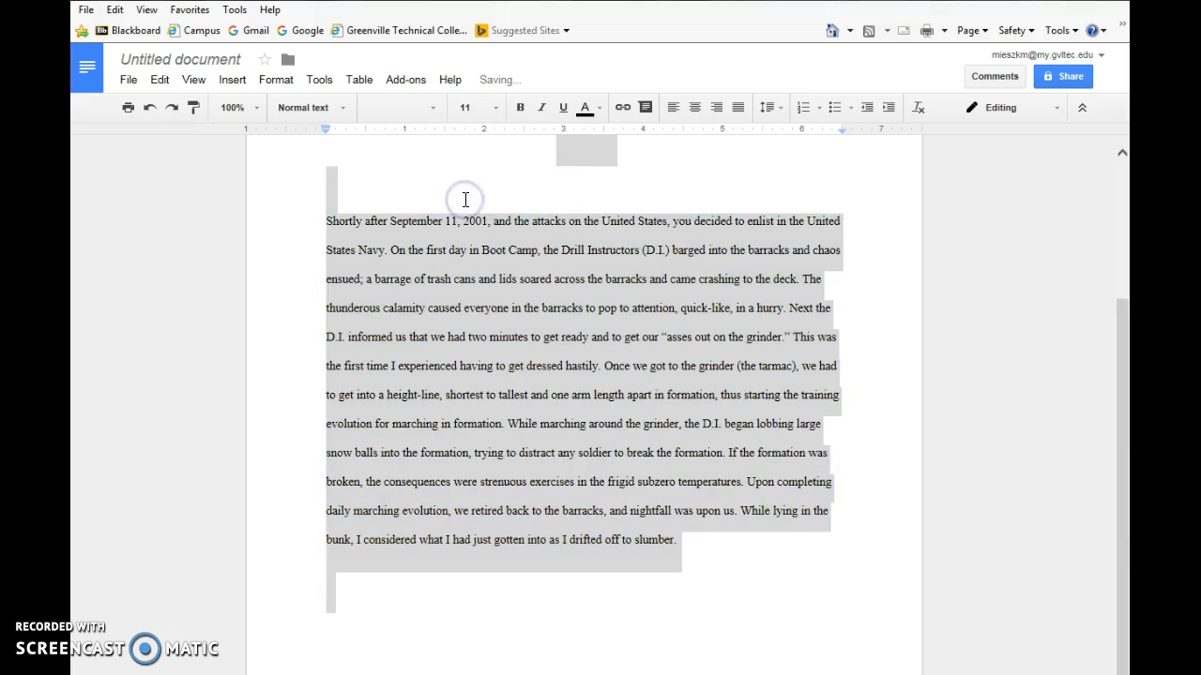
{"action": "scroll", "coordinate": [878, 320], "scroll_direction": "up", "scroll_amount": 2}
{"action": "scroll", "coordinate": [879, 320], "scroll_direction": "up", "scroll_amount": 1}
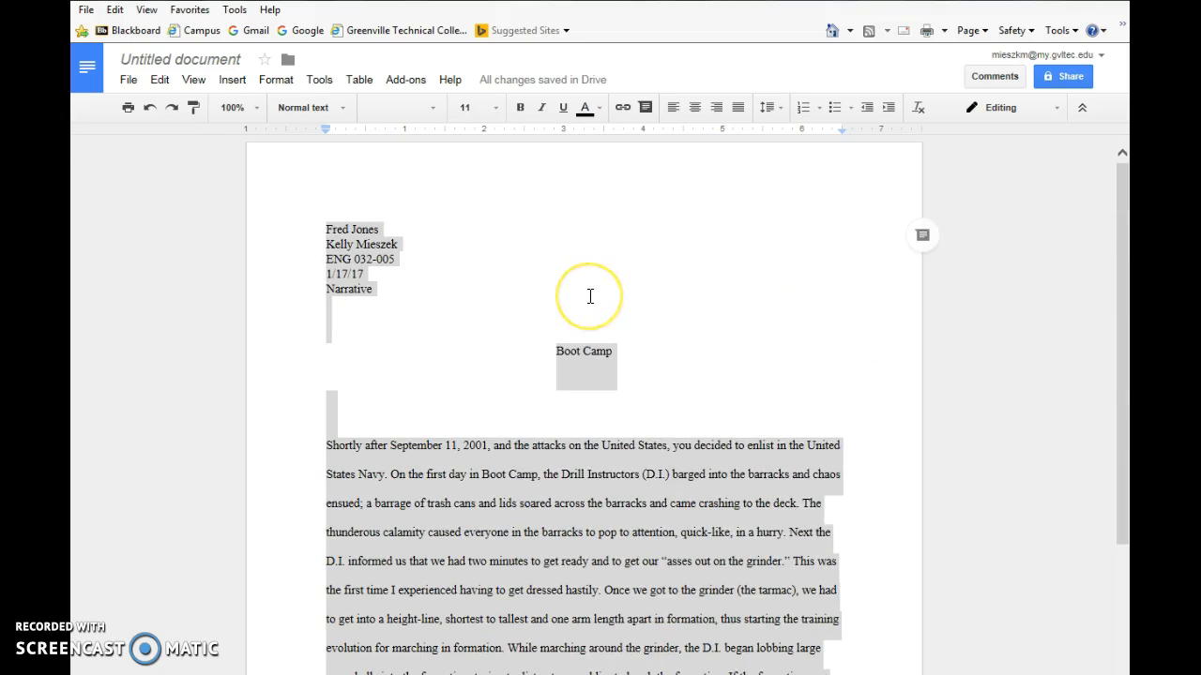
- Change the font of all selected text to Times New Roman
{"action": "left_click", "coordinate": [435, 110]}
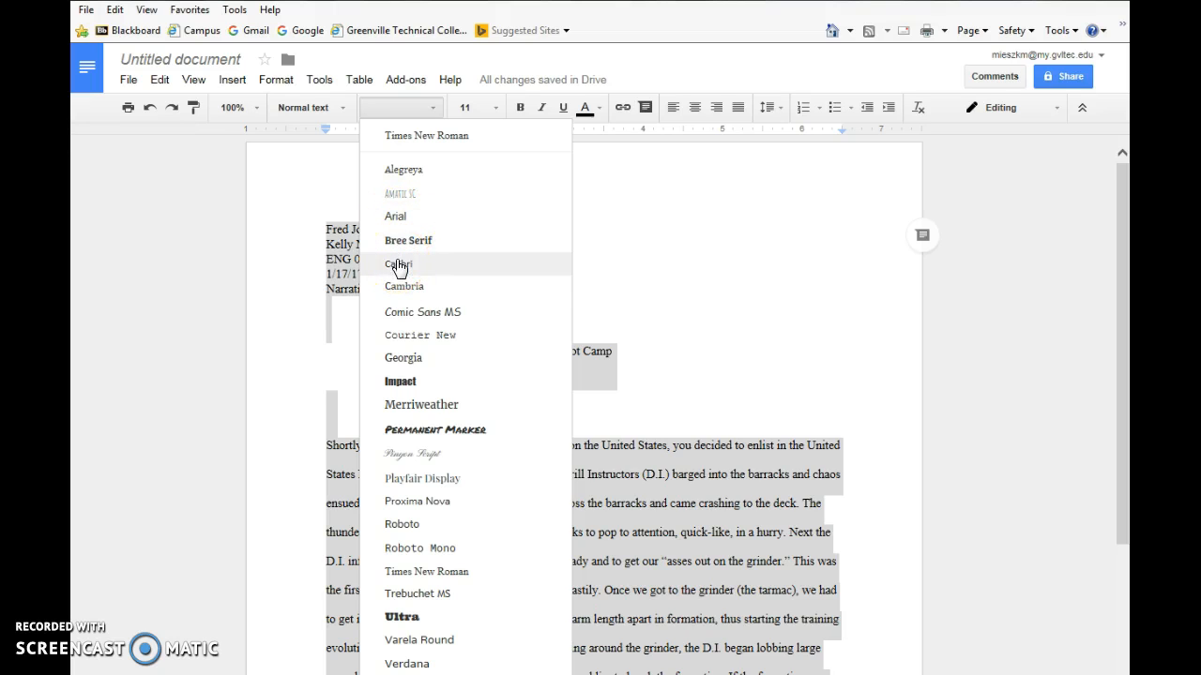
{"action": "left_click", "coordinate": [419, 570]}
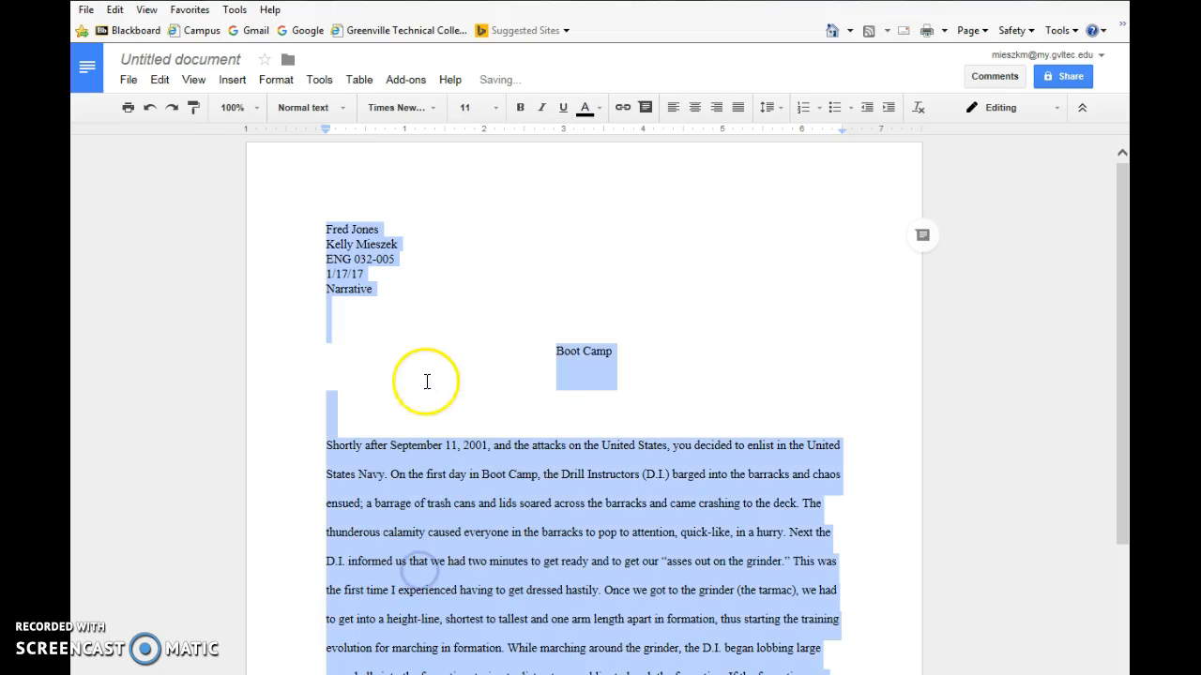
{"action": "left_click", "coordinate": [445, 362]}
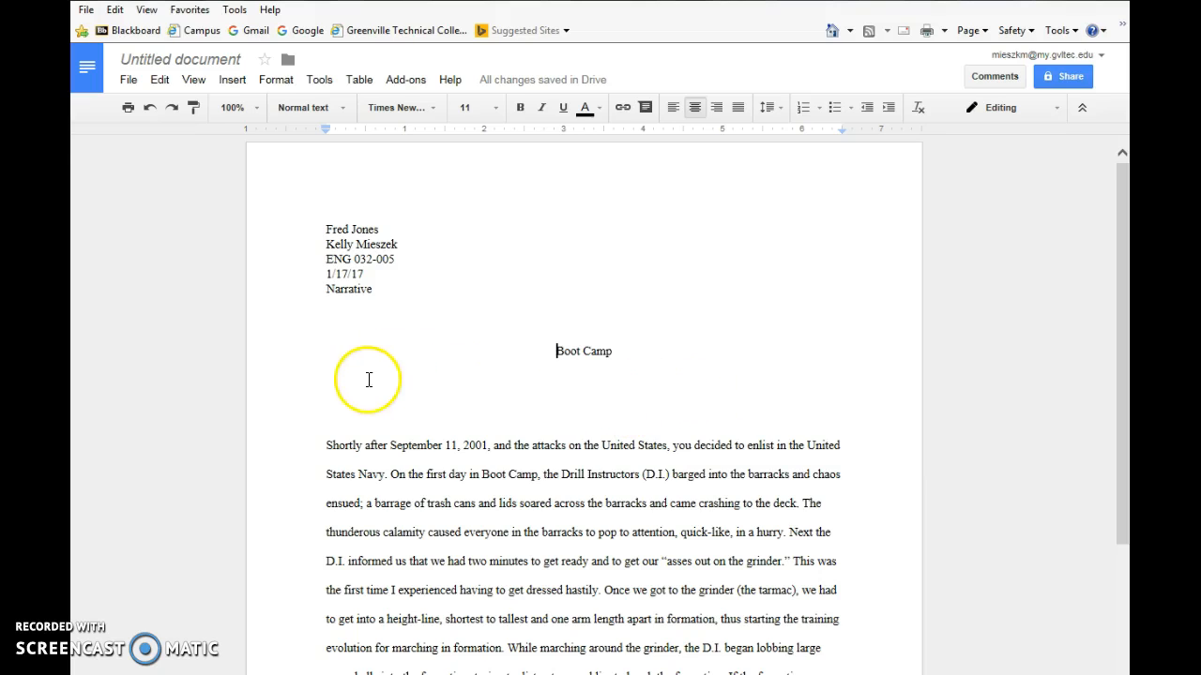
- Put the cursor on the blank line below the Boot Camp title and open the Edit menu
{"action": "left_click", "coordinate": [335, 395]}
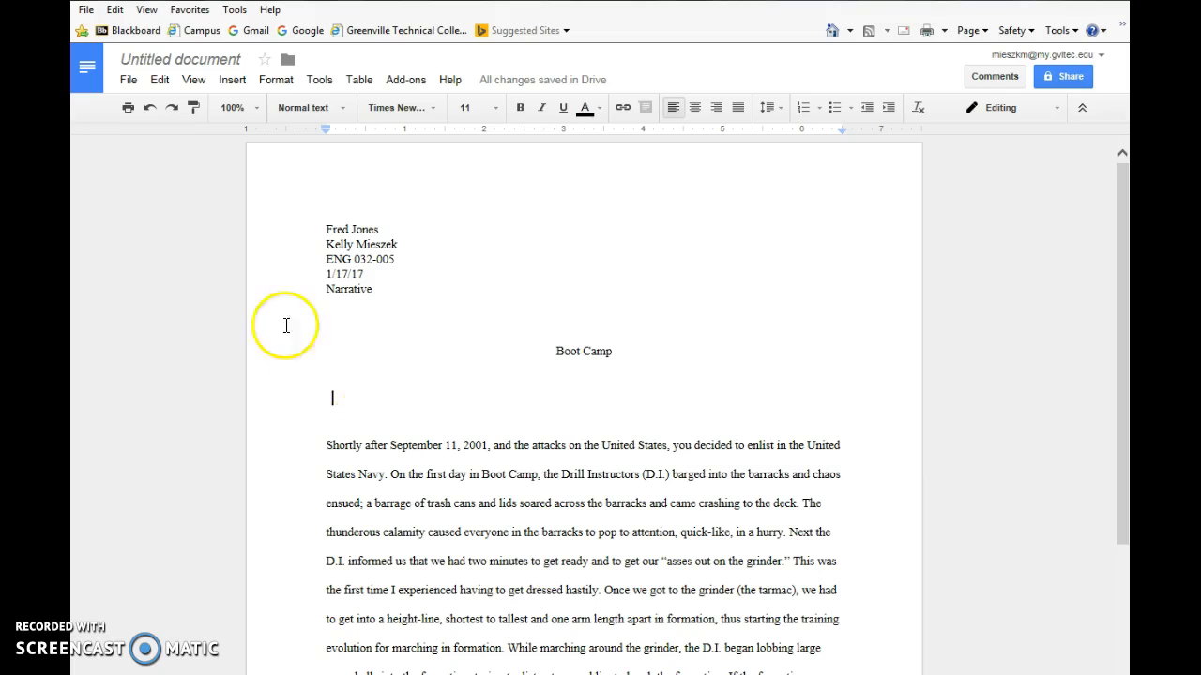
{"action": "left_click", "coordinate": [157, 83]}
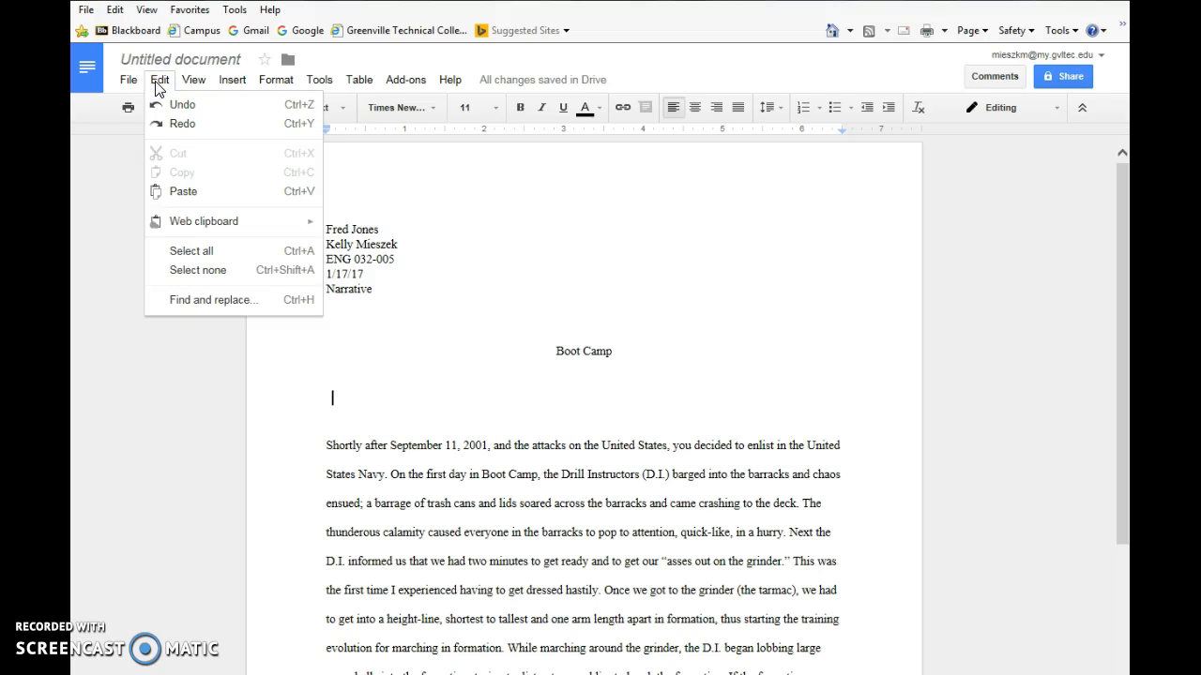
- Use Find and replace to locate 'you' in the essay, then close the box
{"action": "left_click", "coordinate": [202, 302]}
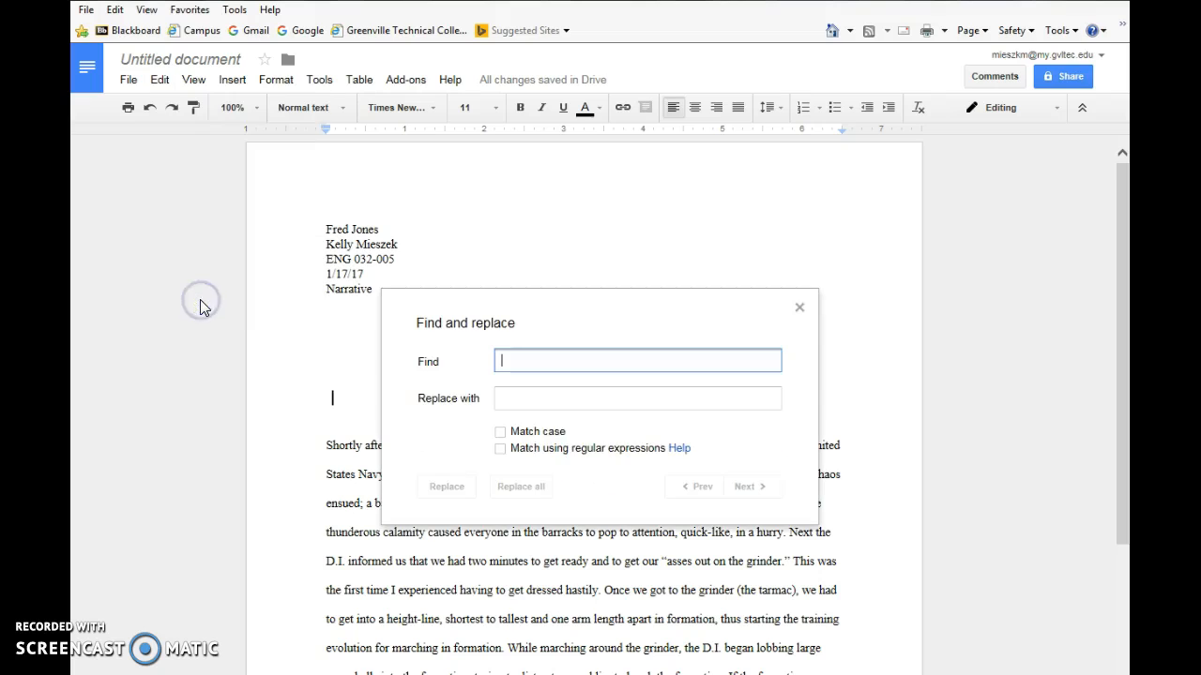
{"action": "type", "text": "you"}
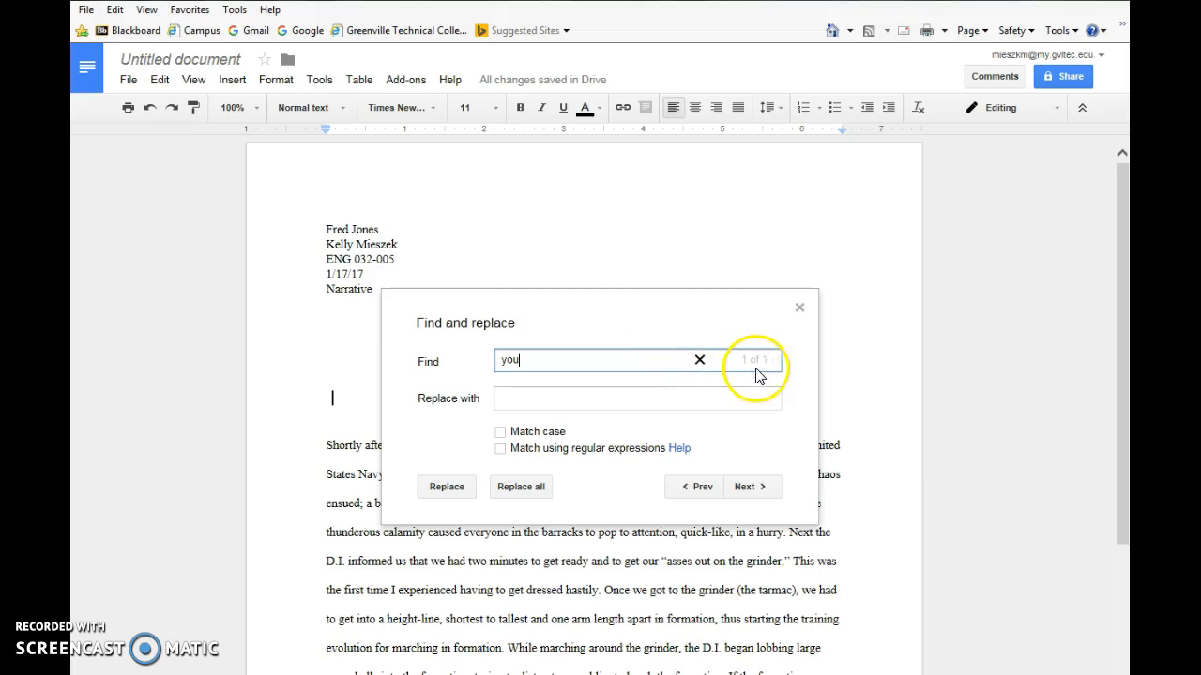
{"action": "left_click_drag", "start_coordinate": [646, 327], "coordinate": [398, 191]}
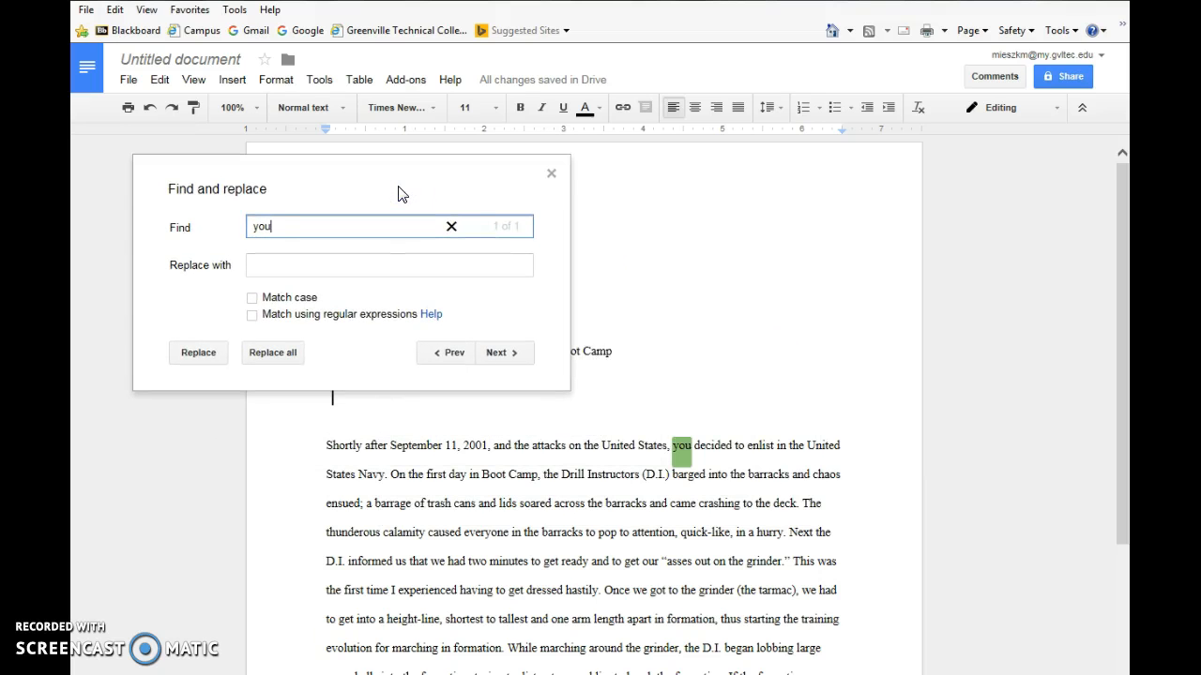
{"action": "left_click", "coordinate": [681, 389]}
{"action": "left_click", "coordinate": [551, 172]}
- Change 'you' to 'I' so the opening sentence reads 'I decided to enlist'
{"action": "left_click", "coordinate": [691, 447]}
{"action": "key", "text": "BackSpace"}
{"action": "key", "text": "BackSpace"}
{"action": "key", "text": "BackSpace"}
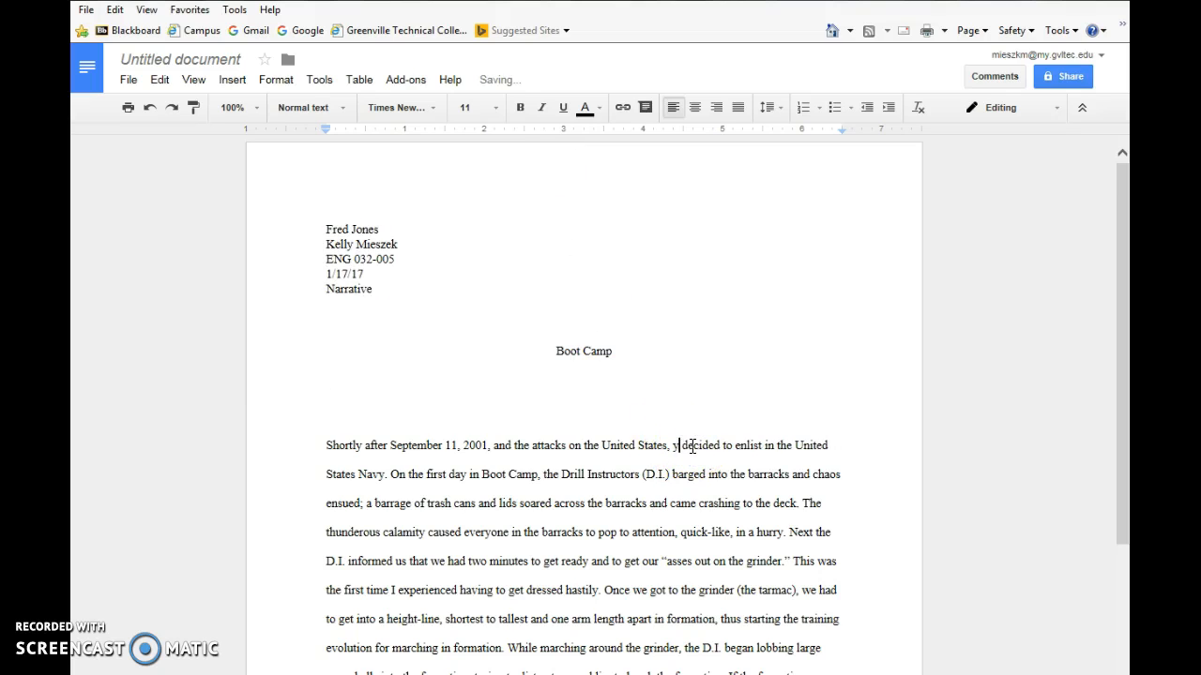
{"action": "type", "text": "I"}
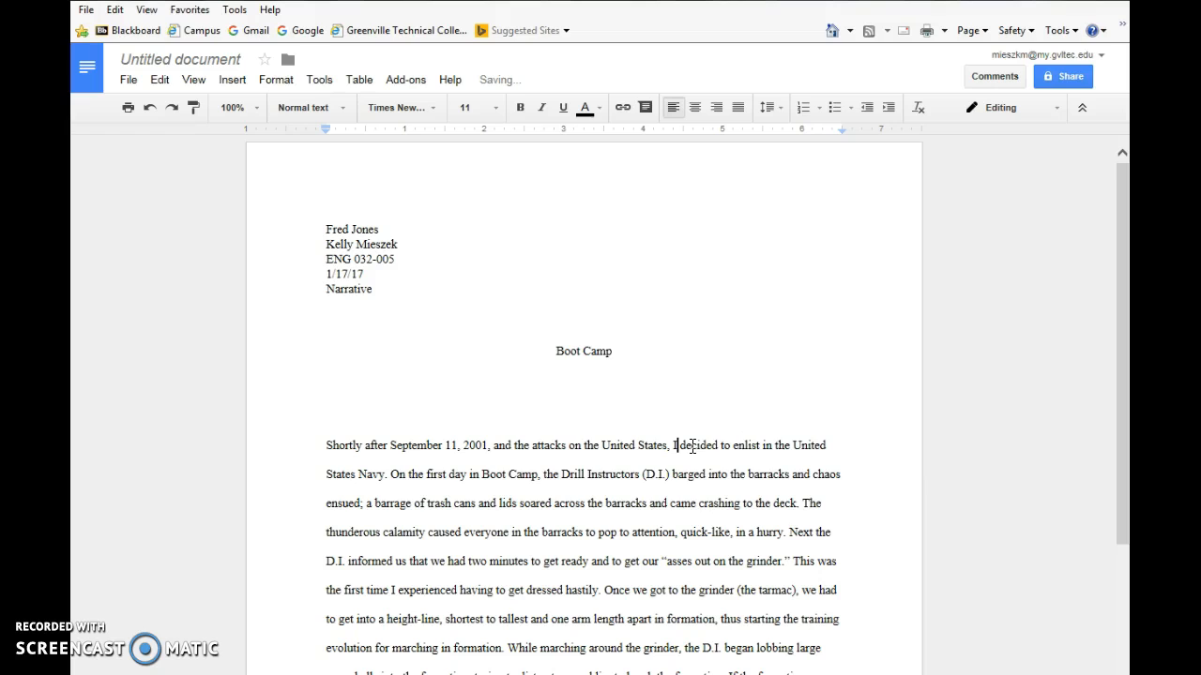
{"action": "left_click", "coordinate": [641, 445]}
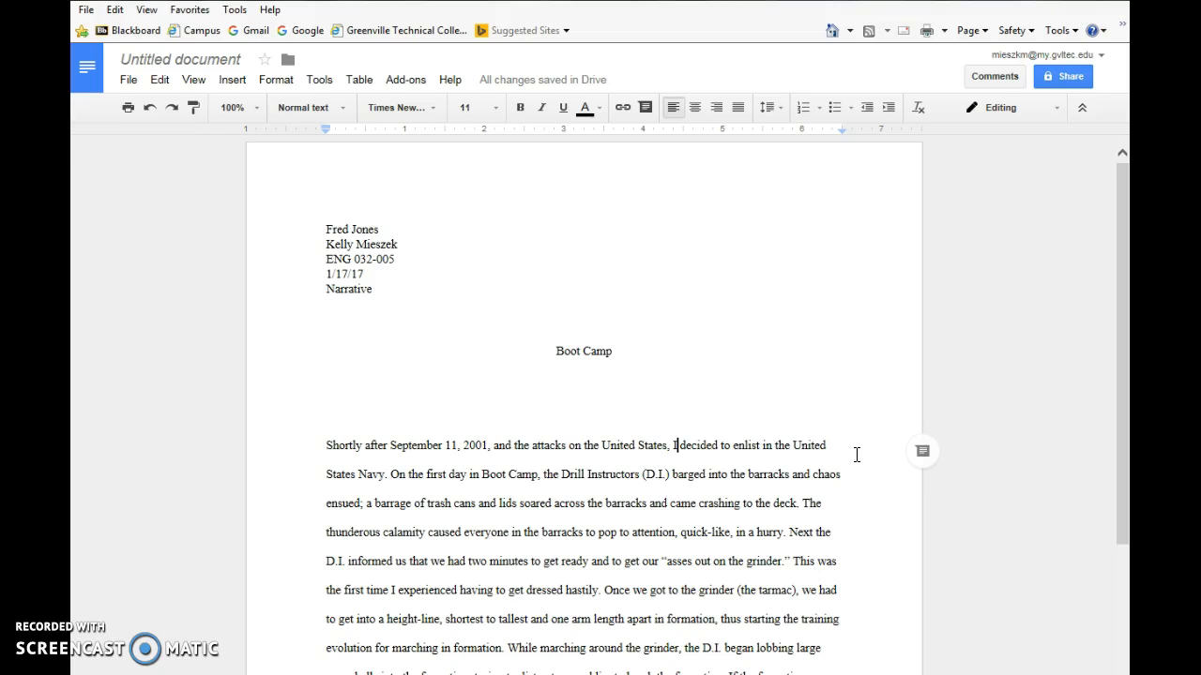
- Replace the suggested document name with 'Narrative'
{"action": "left_click", "coordinate": [868, 431]}
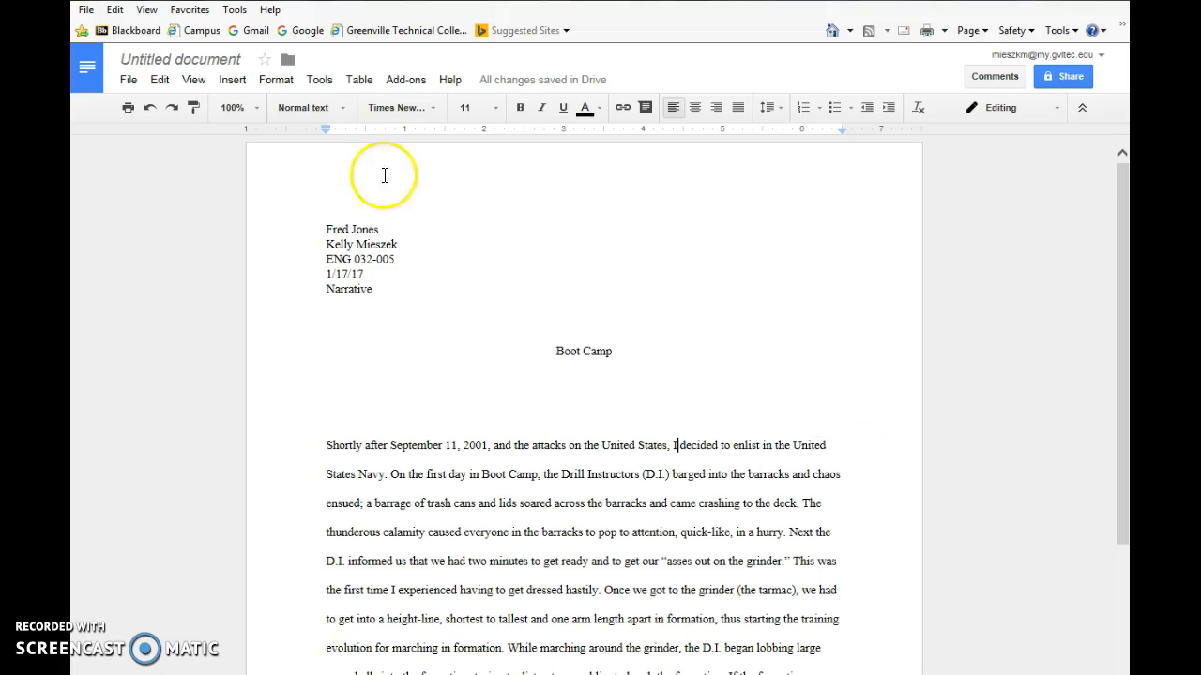
{"action": "left_click", "coordinate": [243, 58]}
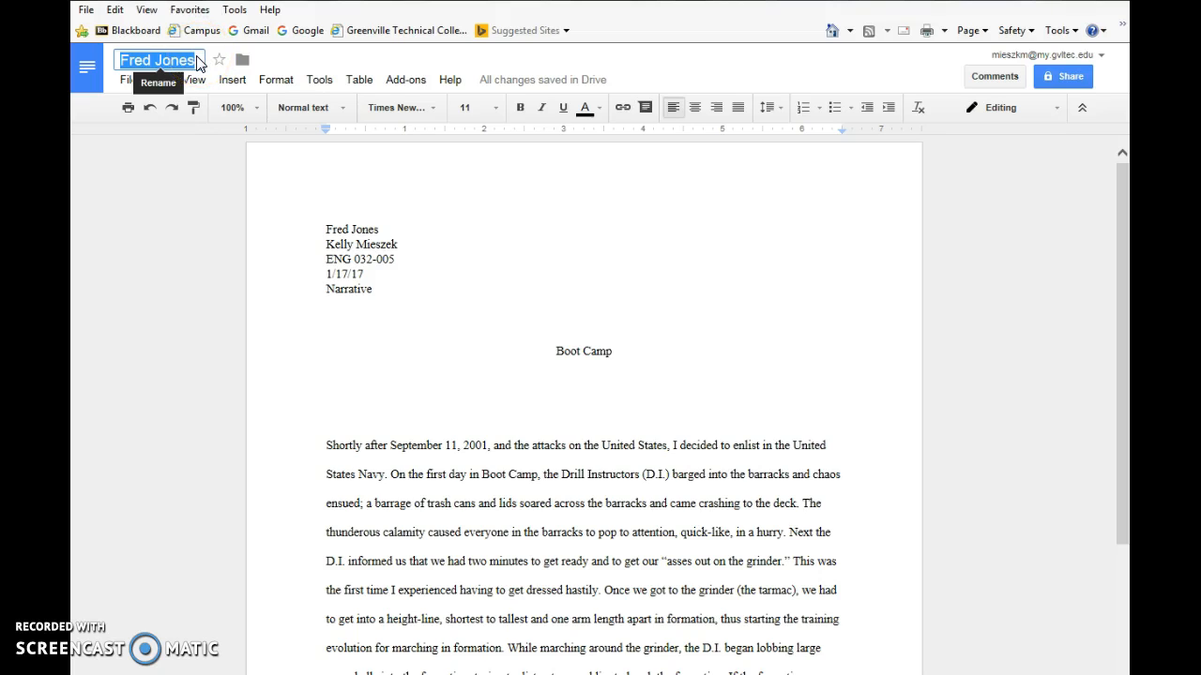
{"action": "key", "text": "BackSpace"}
{"action": "type", "text": "Narrative"}
{"action": "key", "text": "Return"}
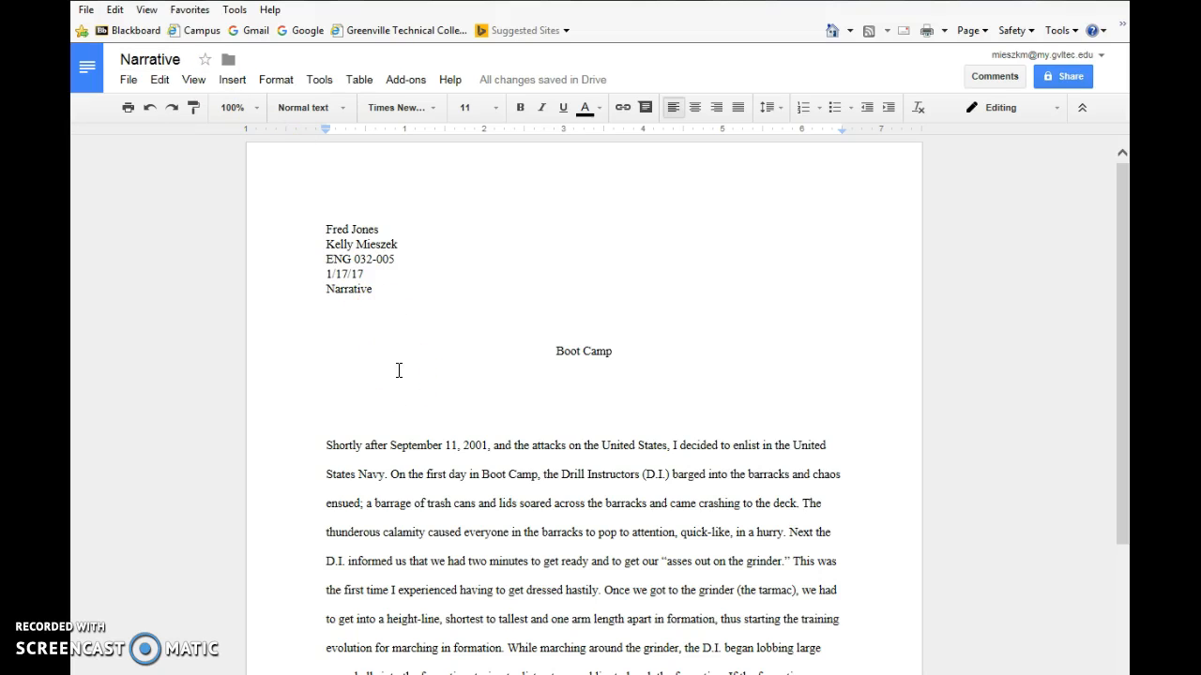
- Go to the Docs home page and pick Narrative from the recent documents
{"action": "left_click", "coordinate": [86, 73]}
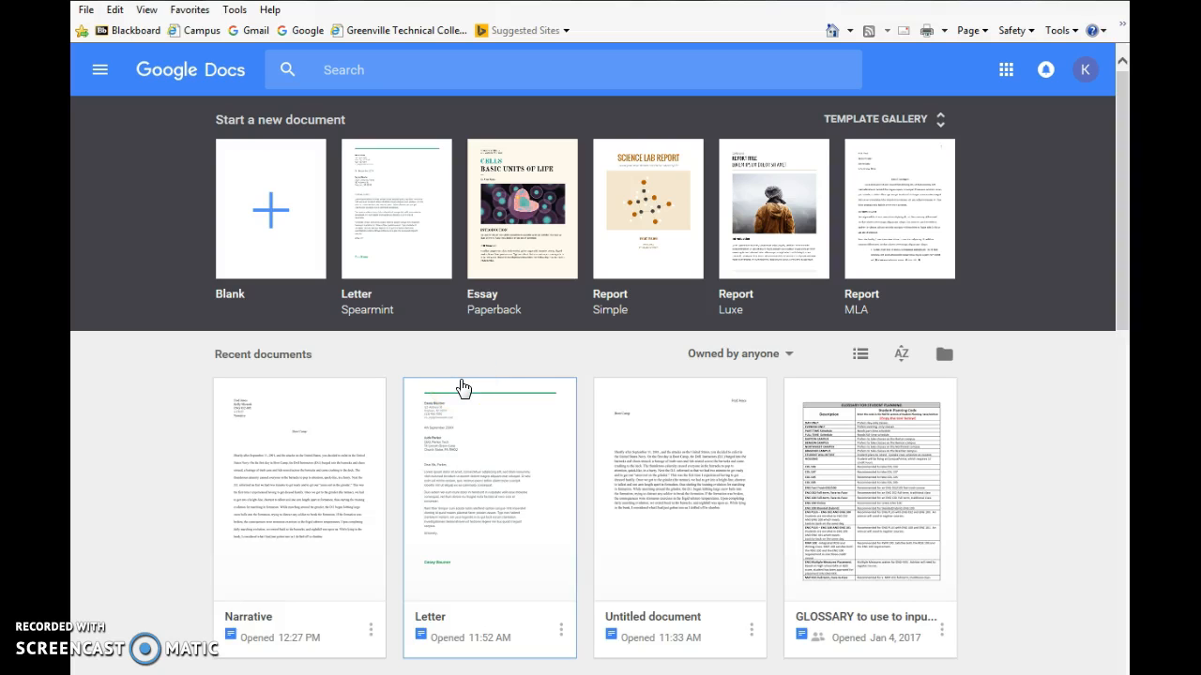
{"action": "left_click", "coordinate": [266, 460]}
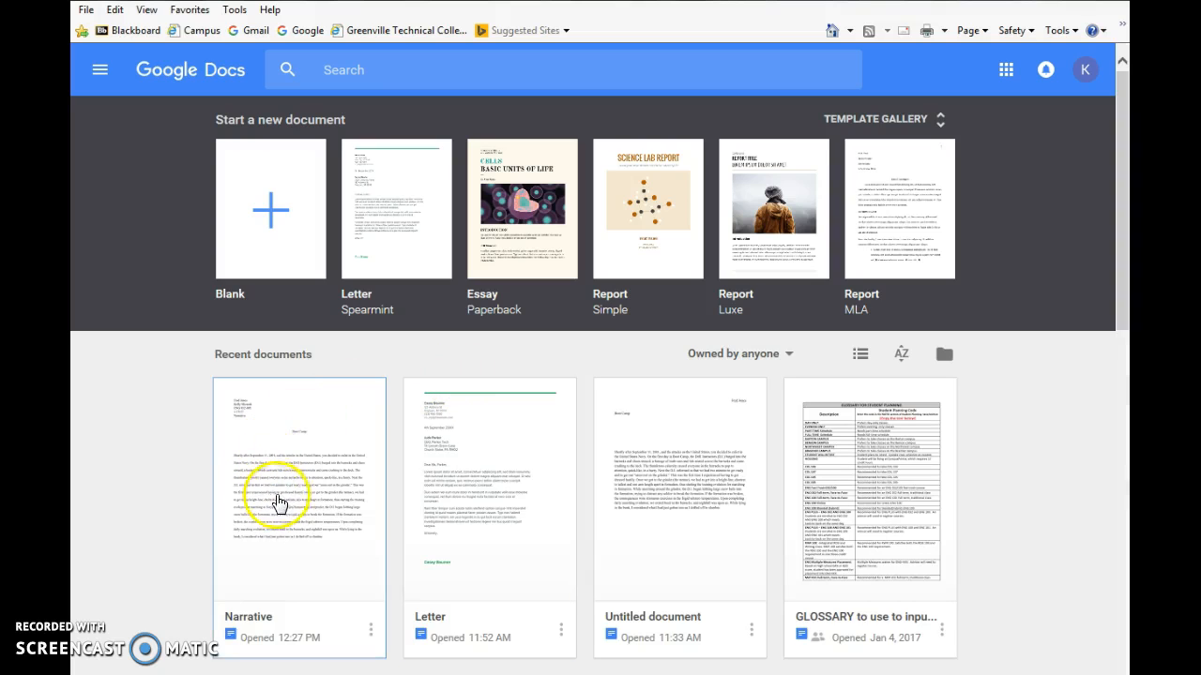